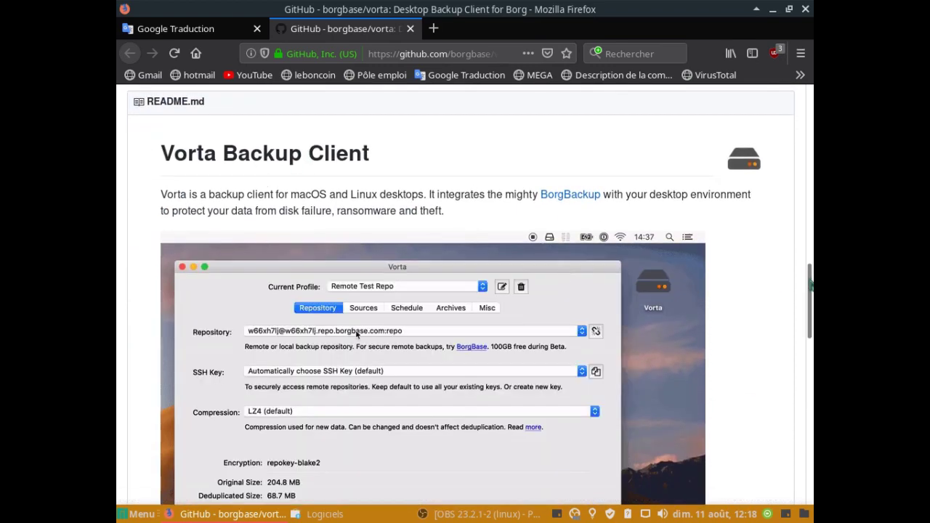
Step: Look over the Vorta screenshots in the GitHub README and close the browser
{"action": "scroll", "coordinate": [564, 274], "scroll_direction": "down", "scroll_amount": 2}
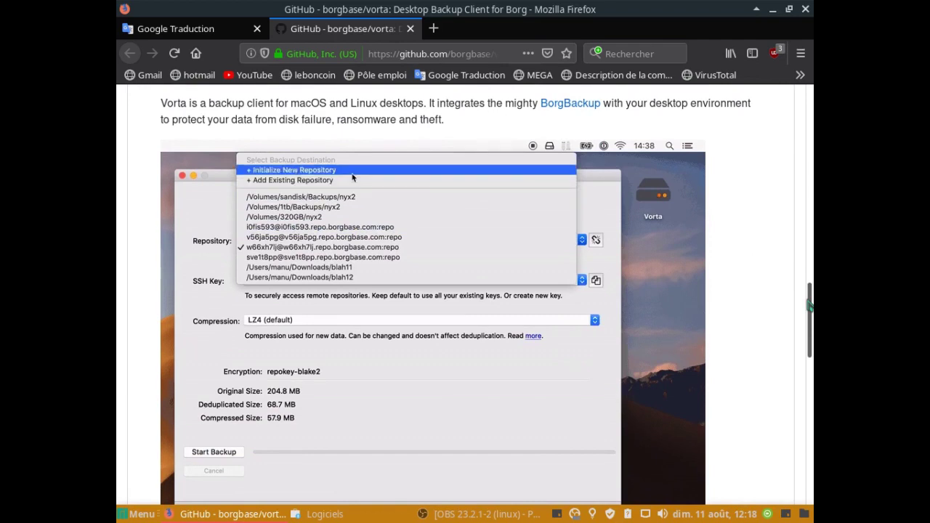
{"action": "scroll", "coordinate": [465, 291], "scroll_direction": "down", "scroll_amount": 1}
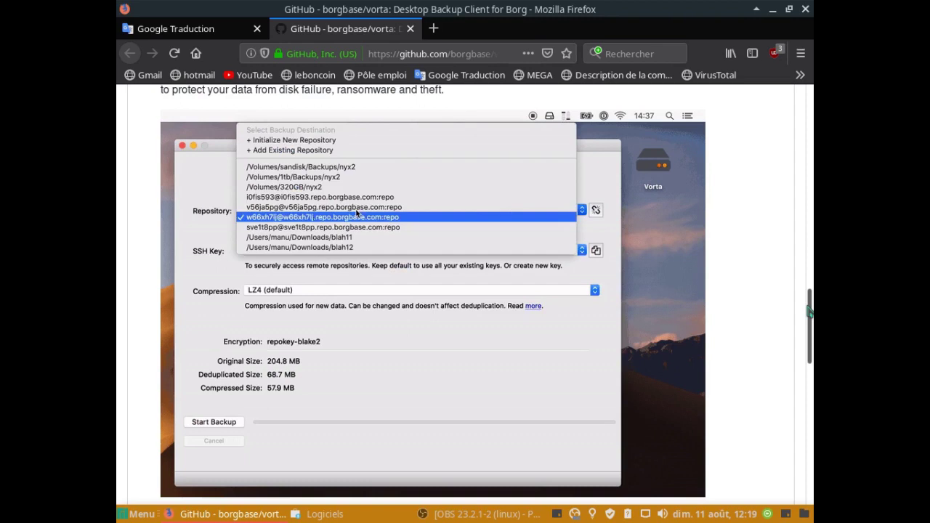
{"action": "left_click_drag", "start_coordinate": [809, 311], "coordinate": [805, 107]}
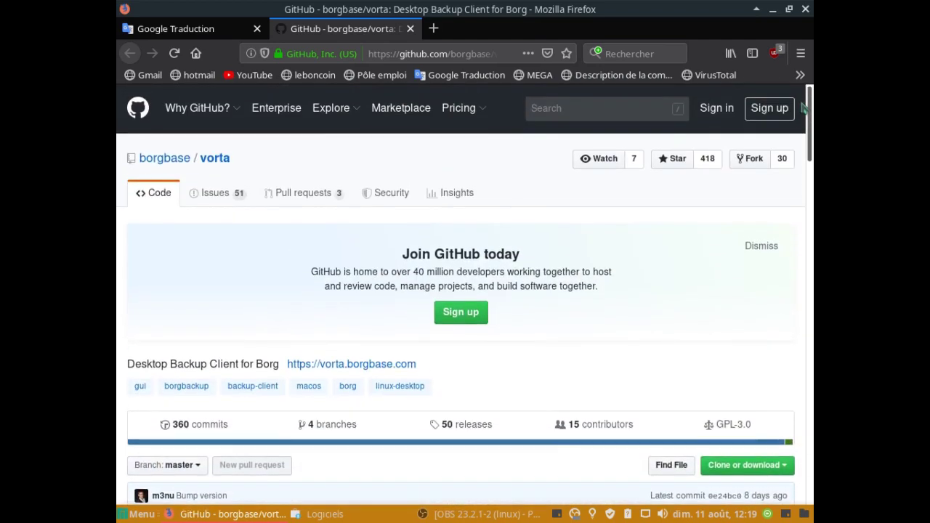
{"action": "left_click", "coordinate": [410, 29]}
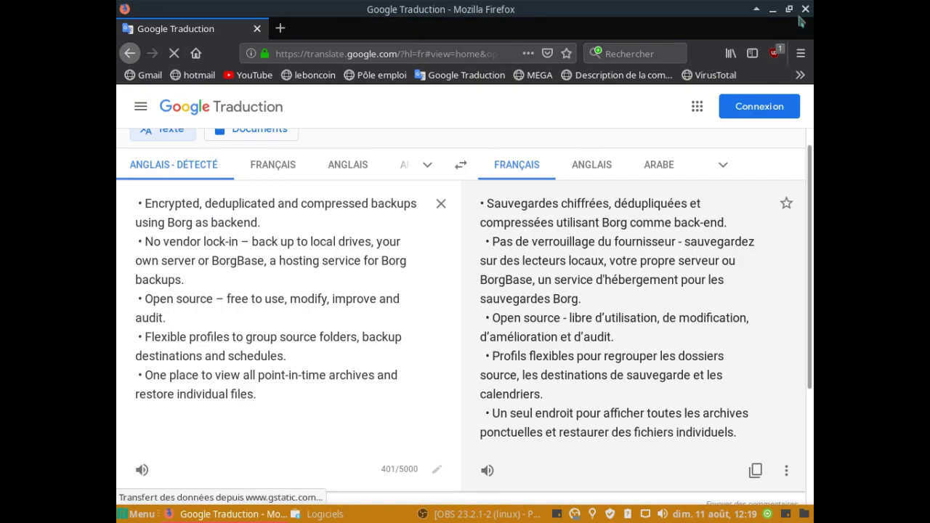
{"action": "left_click", "coordinate": [805, 8]}
Step: Install the Vorta backup client from the software centre and close the software centre once it is installed
{"action": "scroll", "coordinate": [727, 332], "scroll_direction": "up", "scroll_amount": 6}
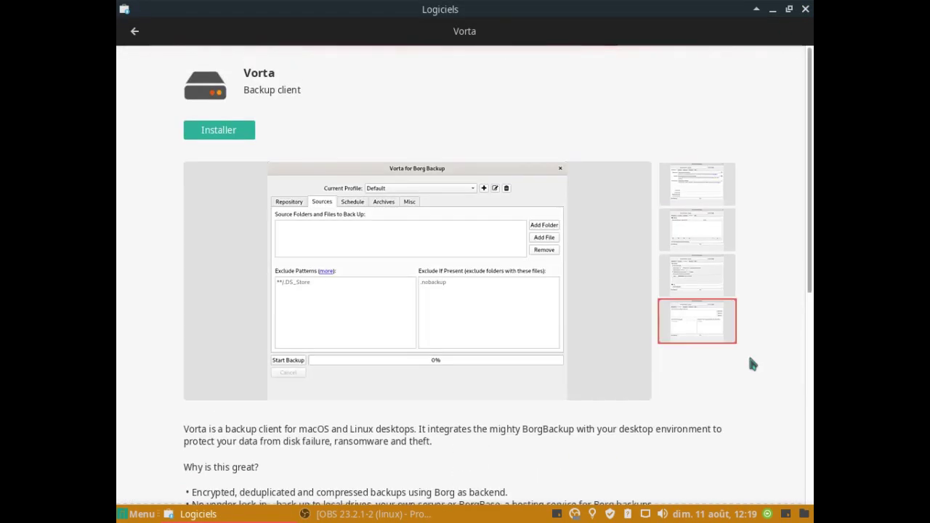
{"action": "left_click", "coordinate": [242, 131]}
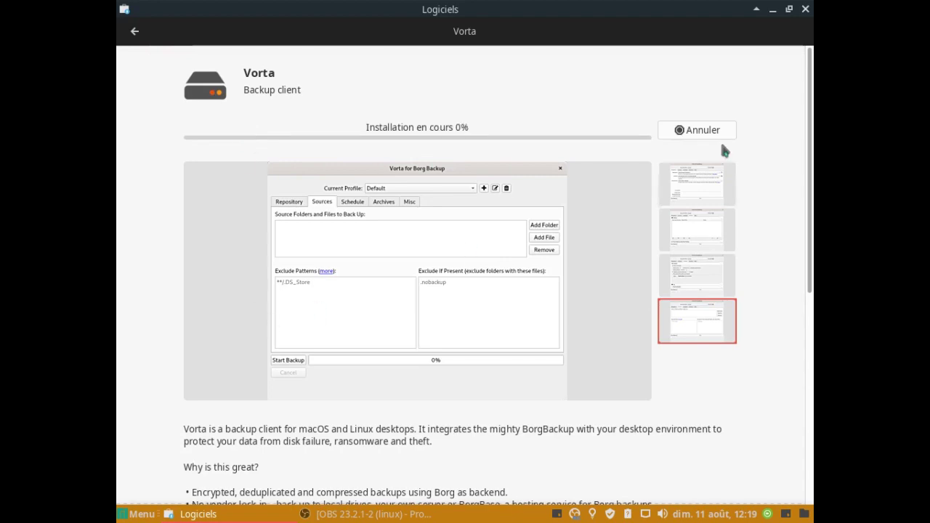
{"action": "left_click", "coordinate": [788, 10]}
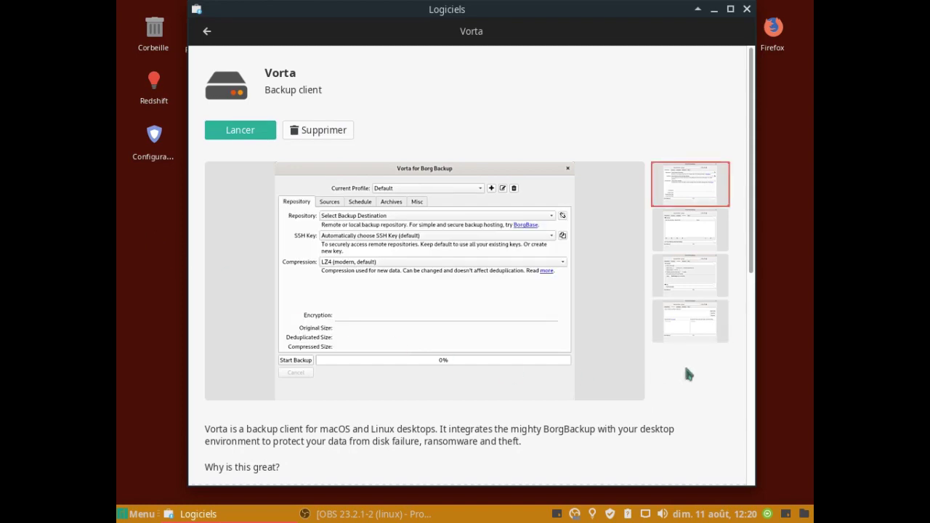
{"action": "mouse_move", "coordinate": [753, 266]}
{"action": "left_mouse_down"}
{"action": "mouse_move", "coordinate": [748, 323]}
{"action": "mouse_move", "coordinate": [760, 249]}
{"action": "left_mouse_up"}
{"action": "left_click", "coordinate": [747, 9]}
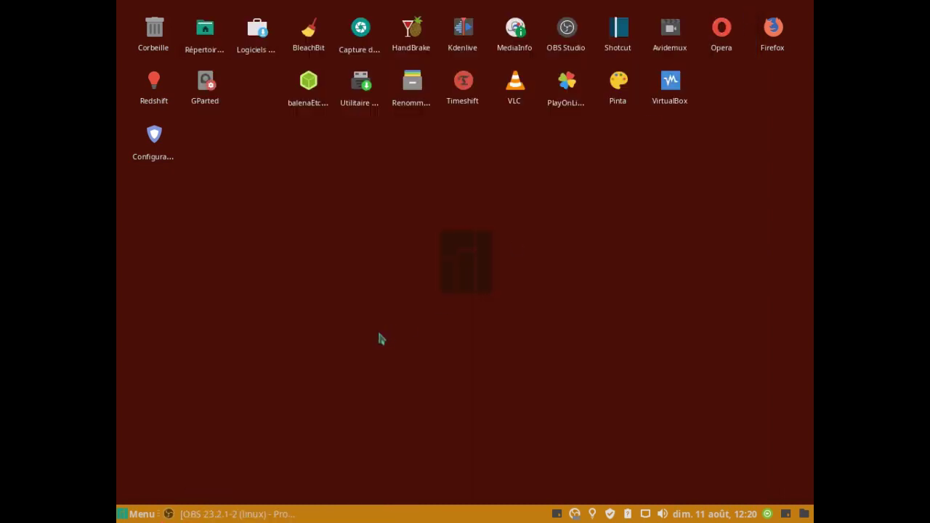
Step: Find Vorta among the Accessoires applications and open its launcher for editing
{"action": "left_click", "coordinate": [136, 515]}
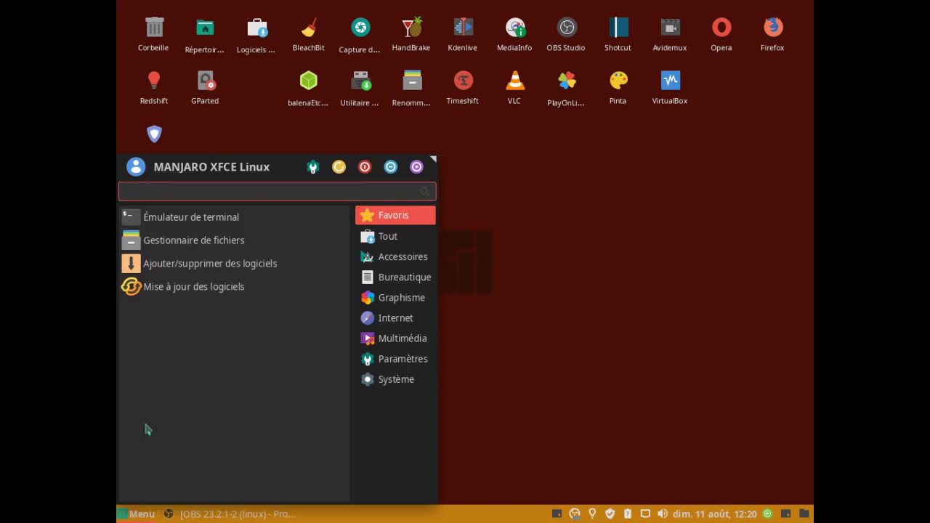
{"action": "left_click", "coordinate": [400, 379]}
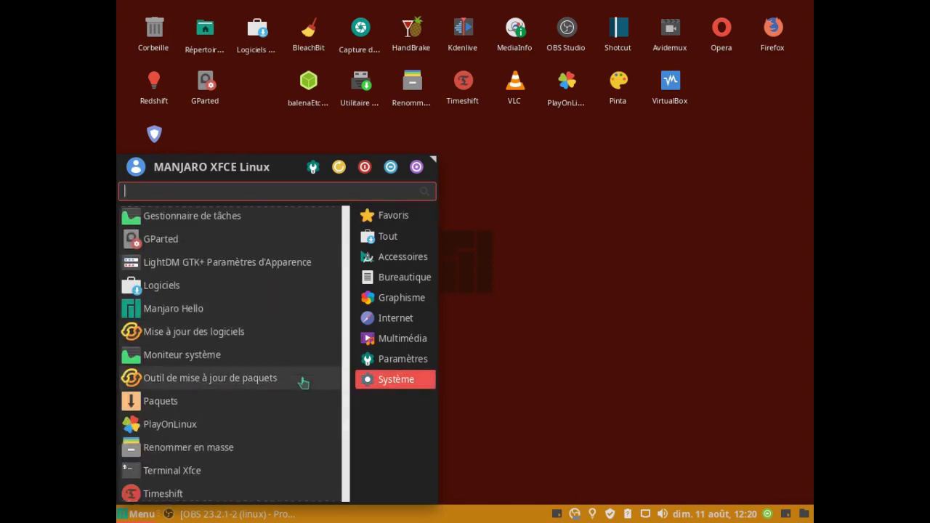
{"action": "scroll", "coordinate": [304, 383], "scroll_direction": "down", "scroll_amount": 3}
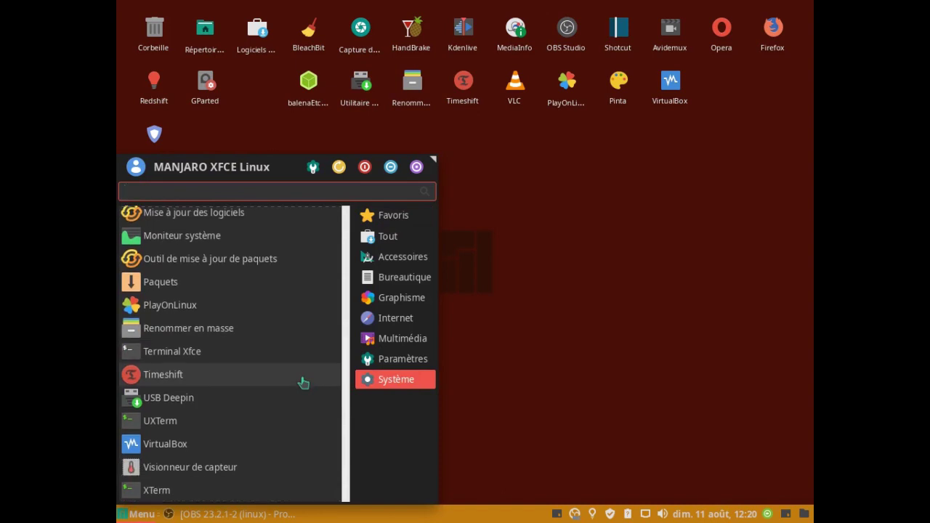
{"action": "scroll", "coordinate": [304, 383], "scroll_direction": "up", "scroll_amount": 6}
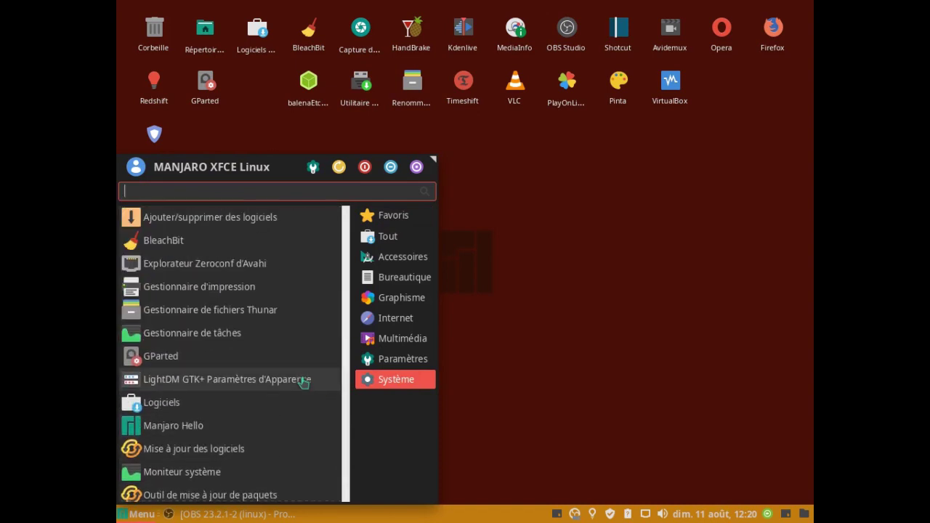
{"action": "left_click", "coordinate": [390, 255]}
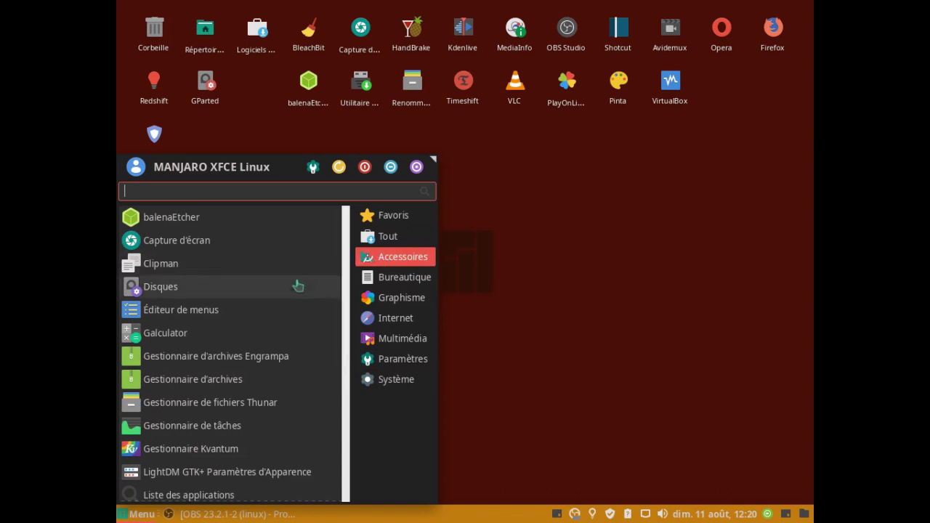
{"action": "scroll", "coordinate": [298, 286], "scroll_direction": "down", "scroll_amount": 4}
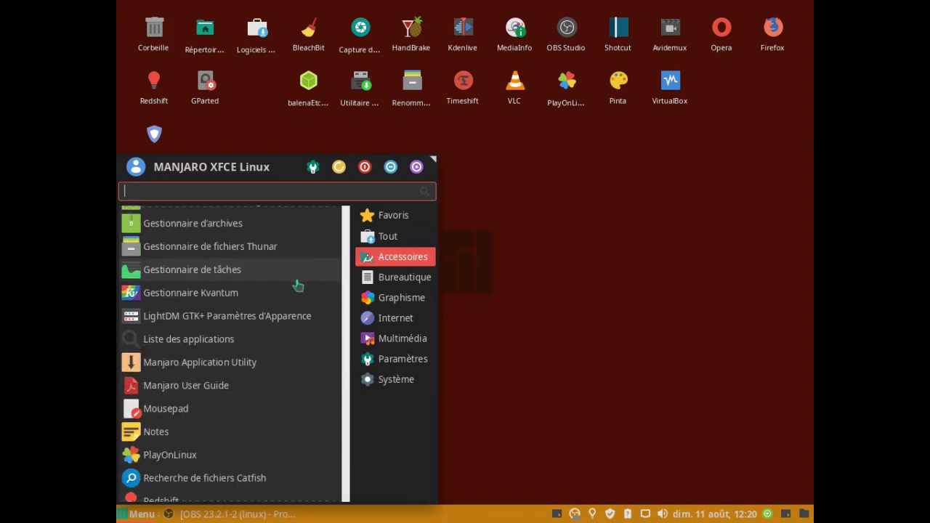
{"action": "scroll", "coordinate": [298, 285], "scroll_direction": "down", "scroll_amount": 1}
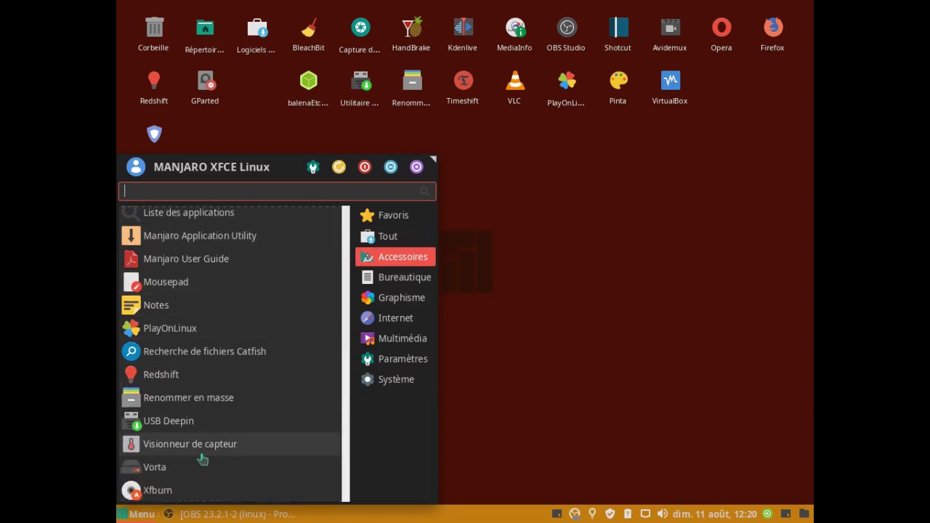
{"action": "right_click", "coordinate": [166, 473]}
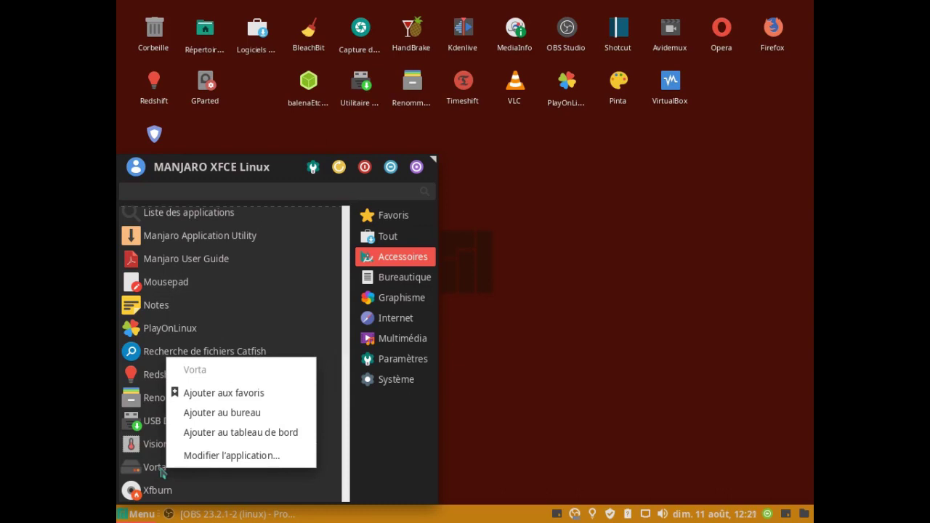
{"action": "left_click", "coordinate": [244, 458]}
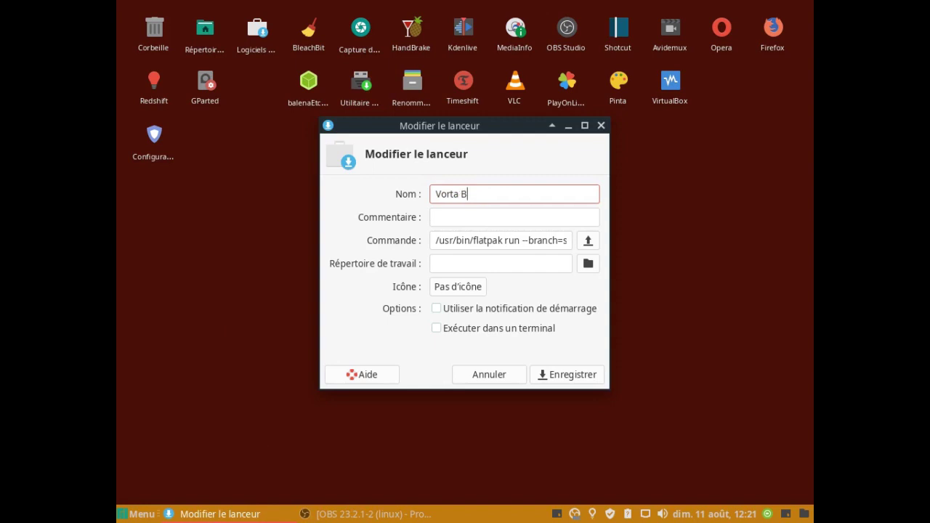
Step: Name the launcher "Vorta Borg backup" and enable its startup notification option
{"action": "type", "text": "Borg backup"}
{"action": "key", "text": "Home"}
{"action": "left_click_drag", "start_coordinate": [517, 194], "coordinate": [432, 194]}
{"action": "left_click", "coordinate": [528, 198]}
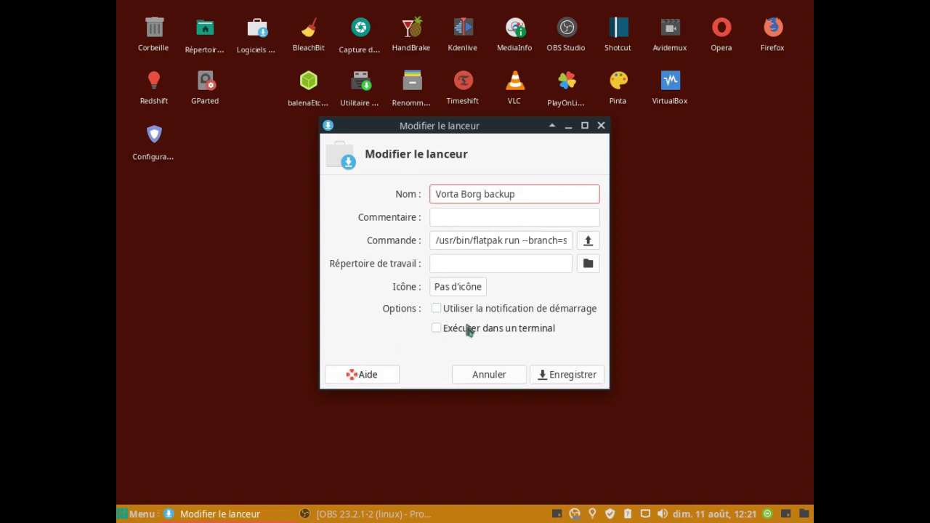
{"action": "left_click", "coordinate": [436, 308]}
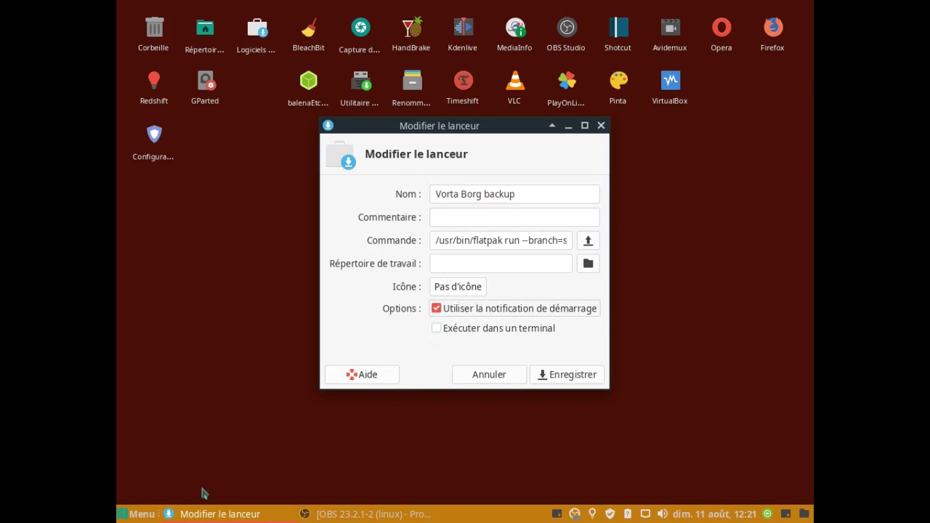
Step: Check the Vorta entry among the Accessoires applications and save the edited launcher
{"action": "left_click", "coordinate": [133, 515]}
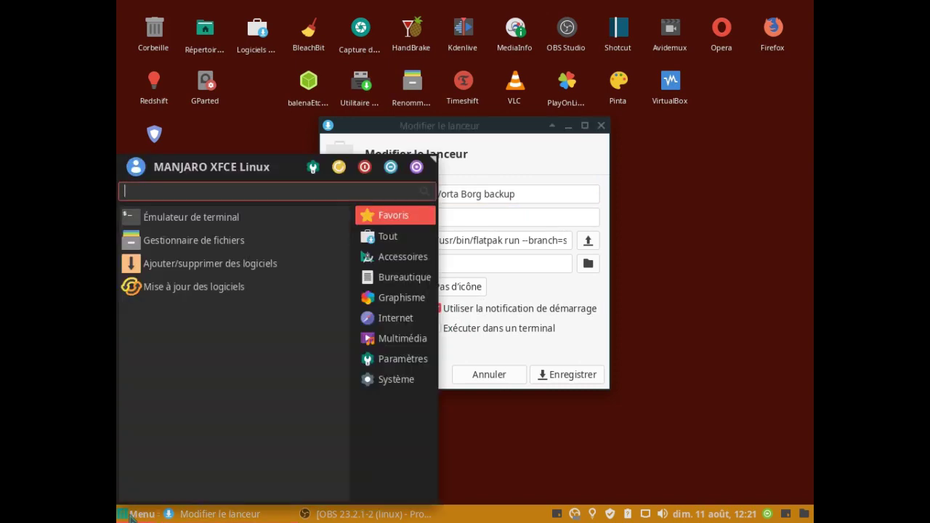
{"action": "left_click", "coordinate": [394, 260]}
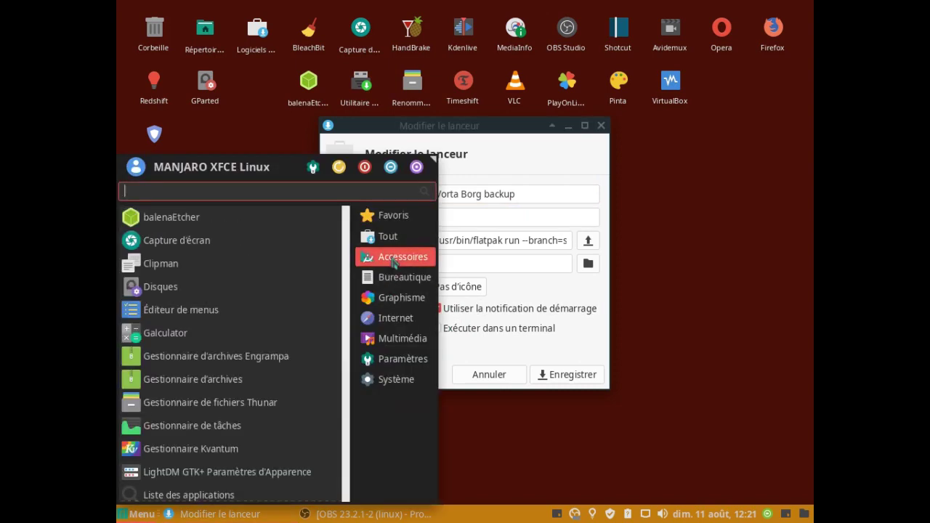
{"action": "scroll", "coordinate": [264, 431], "scroll_direction": "down", "scroll_amount": 5}
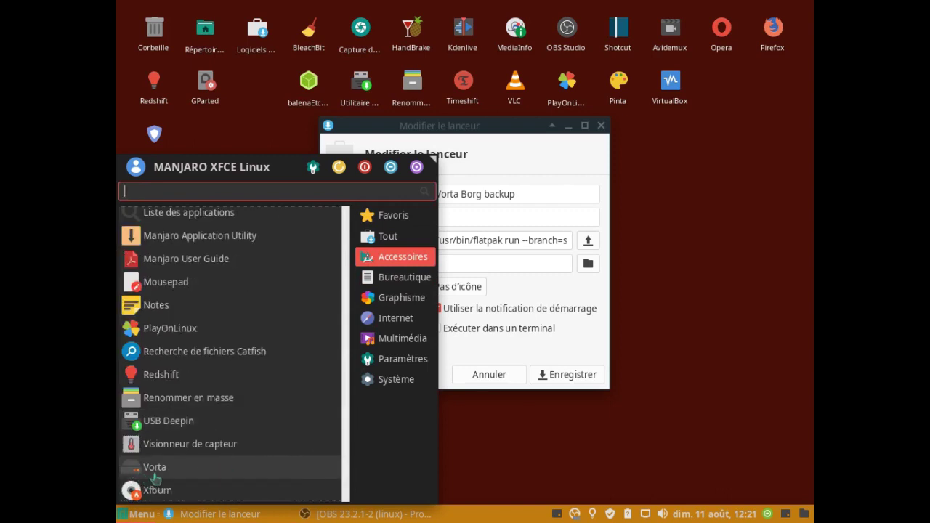
{"action": "left_click", "coordinate": [503, 462]}
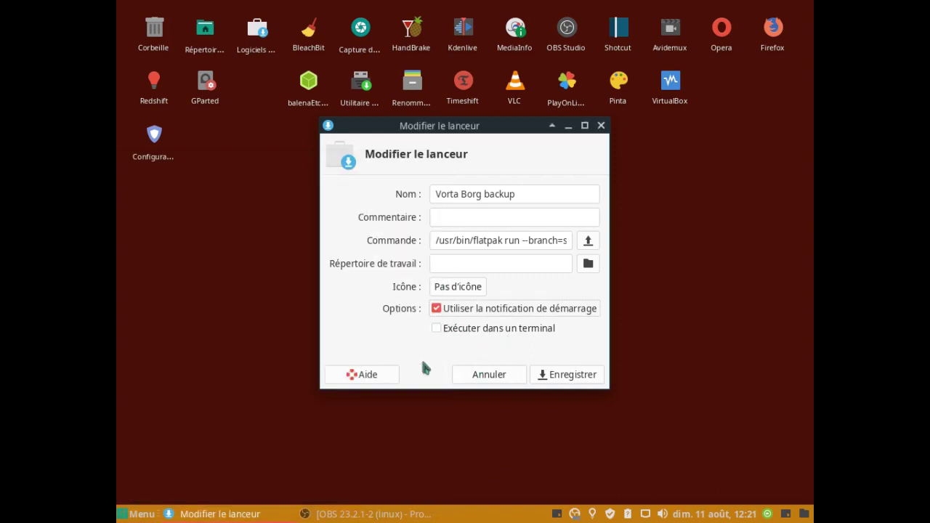
{"action": "left_click", "coordinate": [552, 375]}
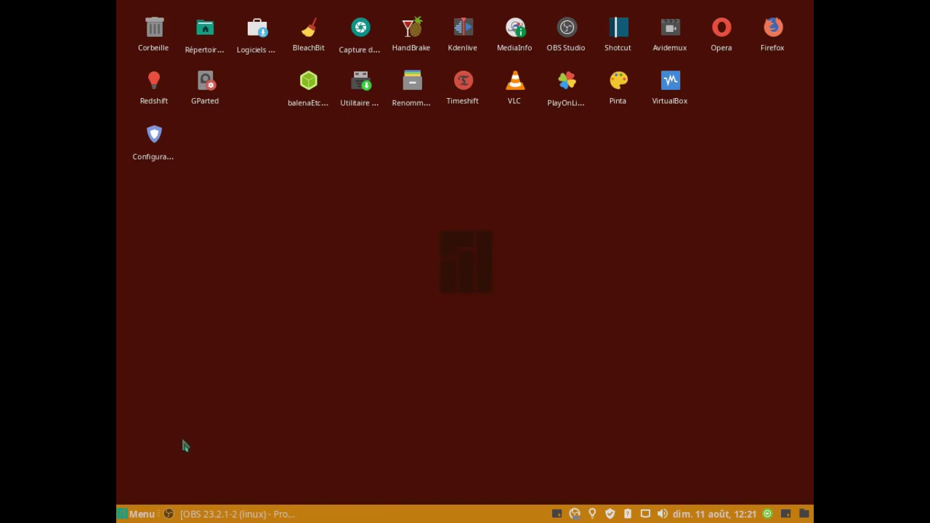
Step: Reopen the Vorta Borg backup launcher for editing and bring up its icon selection
{"action": "left_click", "coordinate": [125, 516]}
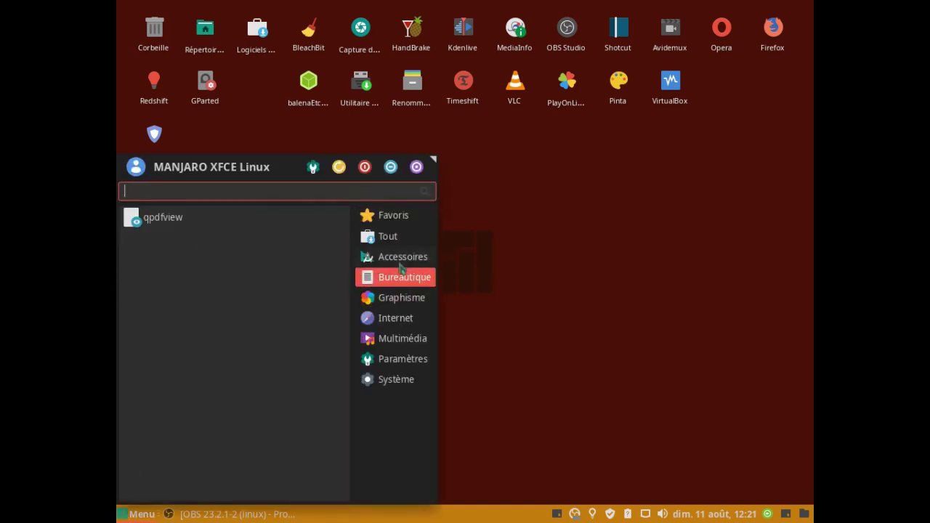
{"action": "mouse_move", "coordinate": [392, 257]}
{"action": "scroll", "coordinate": [279, 382], "scroll_direction": "down", "scroll_amount": 5}
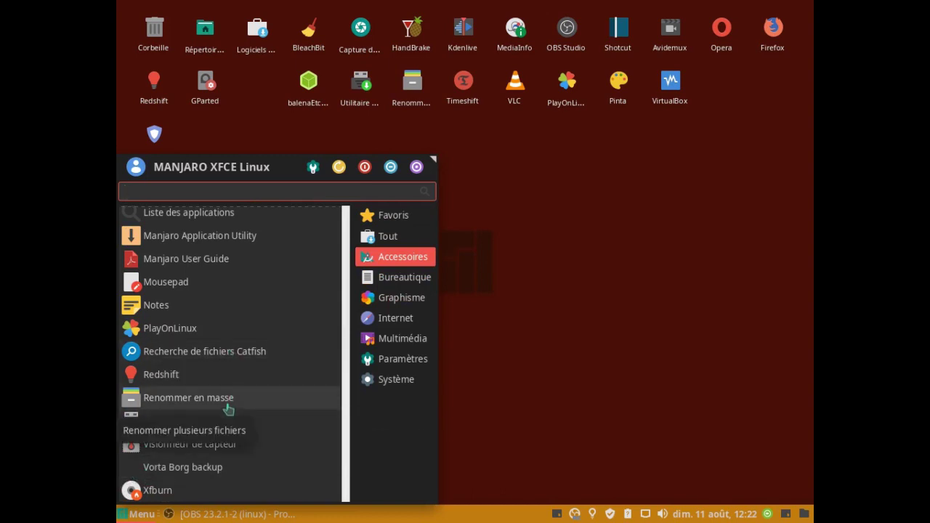
{"action": "right_click", "coordinate": [167, 473]}
{"action": "left_click", "coordinate": [234, 459]}
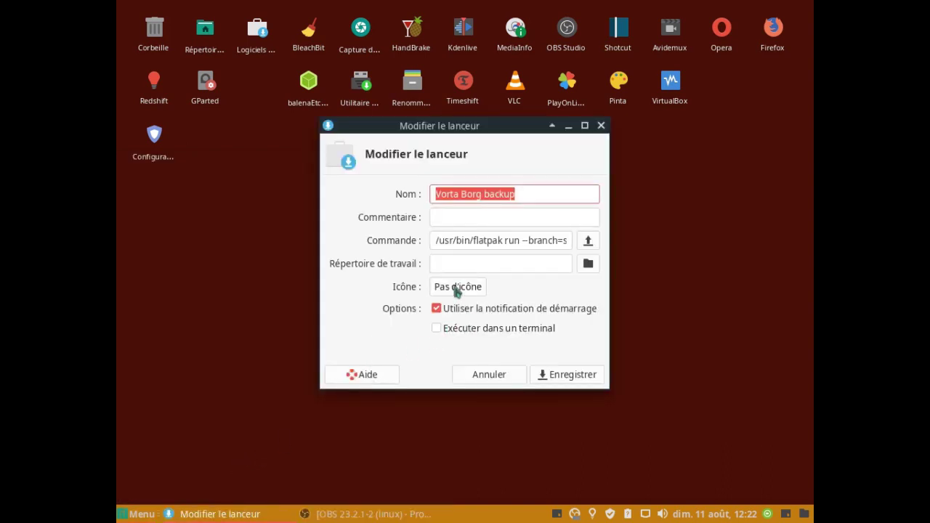
{"action": "left_click", "coordinate": [456, 290]}
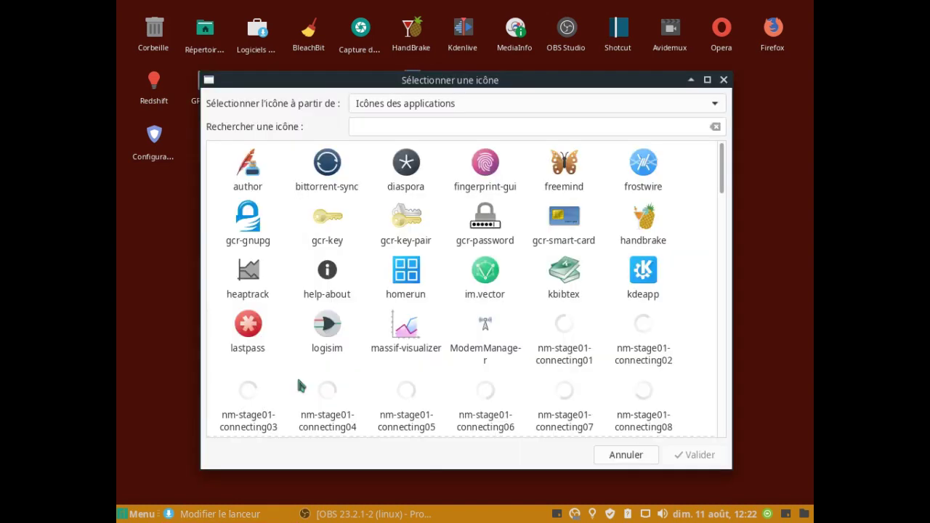
Step: Try to find a launcher icon by searching all icons for "borg backup" and "vorta", and cancel the launcher edit
{"action": "left_click", "coordinate": [709, 110]}
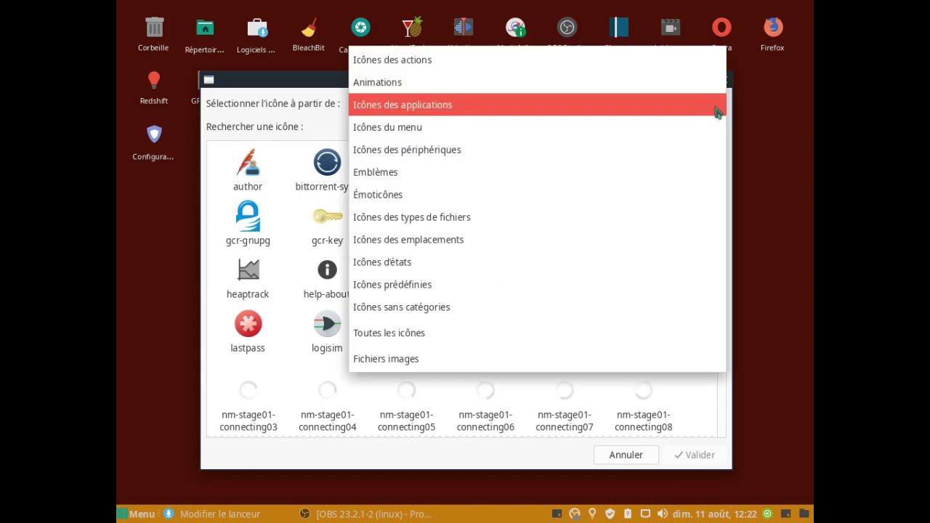
{"action": "key", "text": "Escape"}
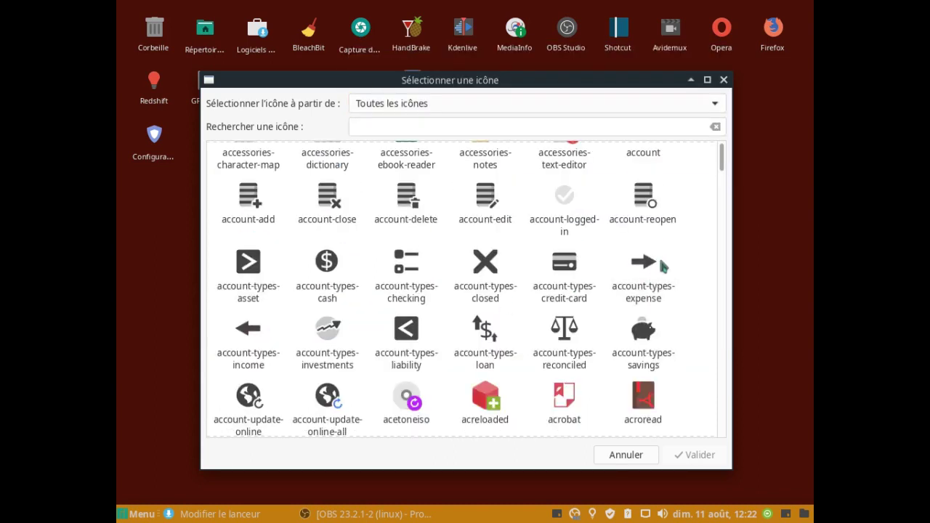
{"action": "type", "text": "borg backup"}
{"action": "left_click_drag", "start_coordinate": [374, 56], "coordinate": [310, 56]}
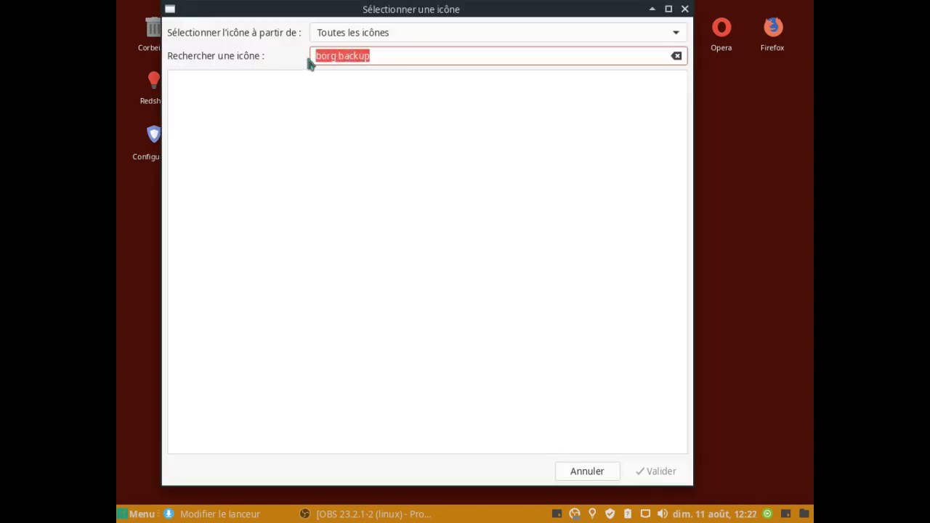
{"action": "type", "text": "vorta"}
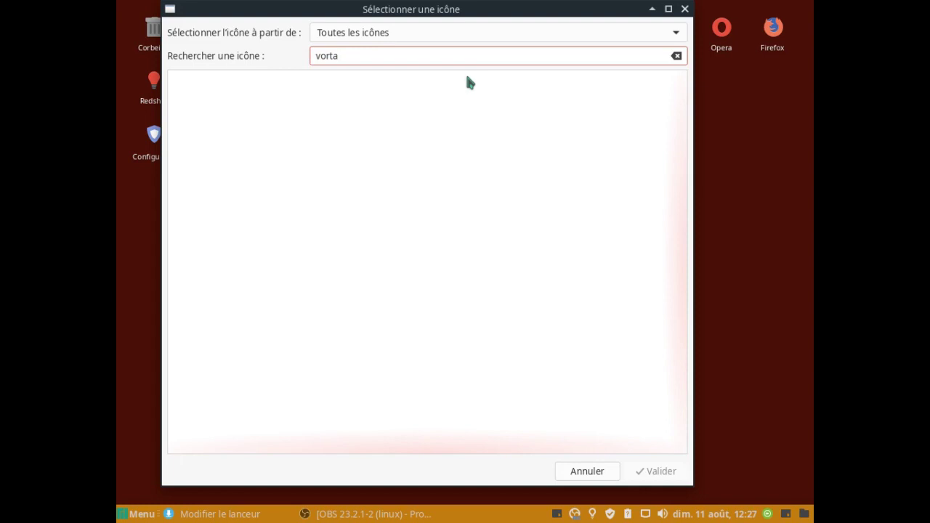
{"action": "left_click", "coordinate": [685, 10]}
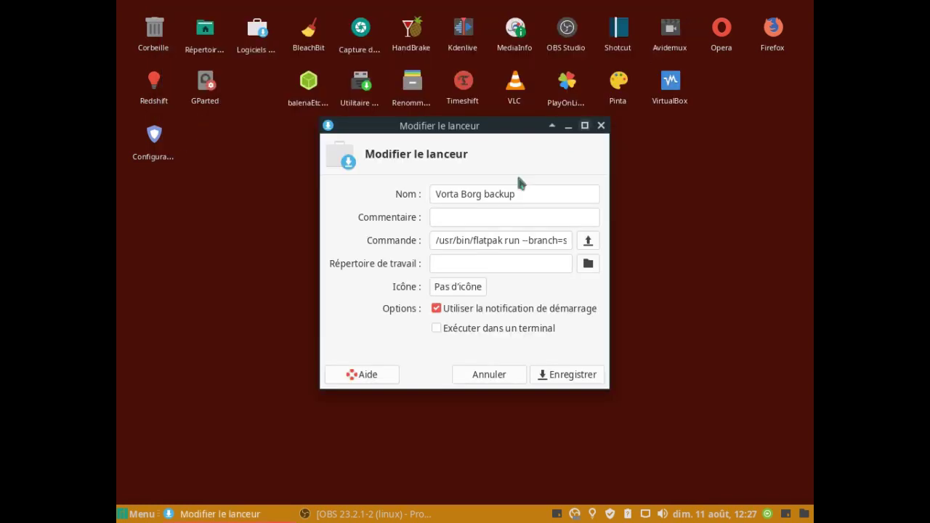
{"action": "left_click", "coordinate": [480, 377]}
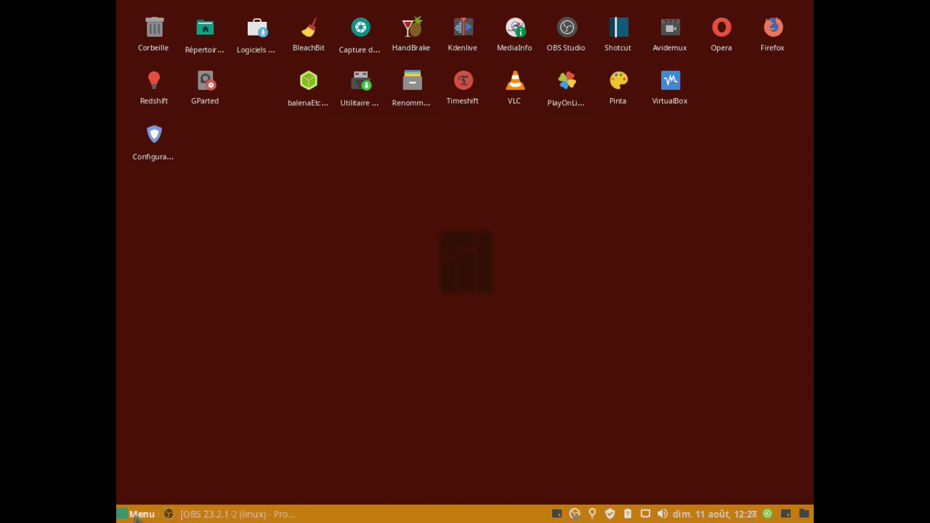
Step: Check the Vorta Borg backup entry among the Accessoires applications
{"action": "left_click", "coordinate": [142, 514]}
{"action": "mouse_move", "coordinate": [392, 256]}
{"action": "scroll", "coordinate": [257, 316], "scroll_direction": "down", "scroll_amount": 6}
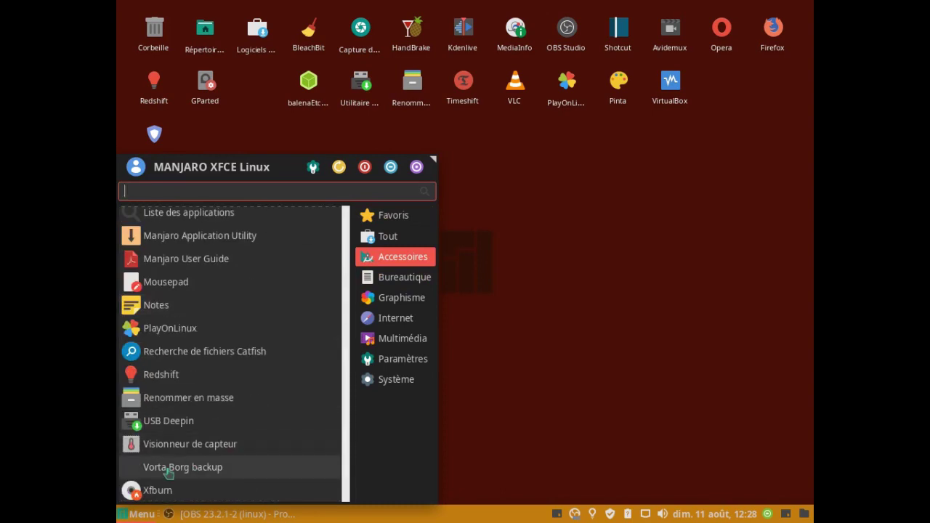
{"action": "left_click", "coordinate": [509, 223]}
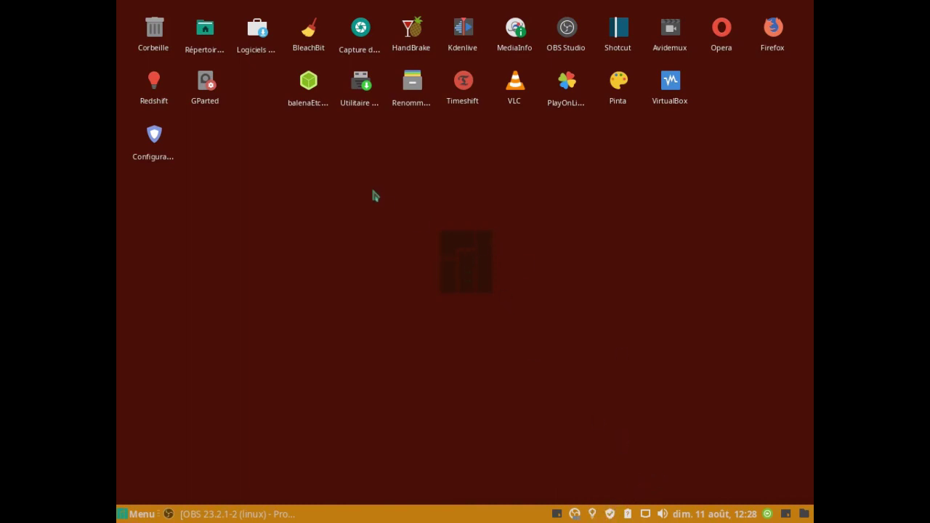
Step: Open the Logiciels software manager, find Vorta among the recent releases and uninstall it
{"action": "double_click", "coordinate": [258, 33]}
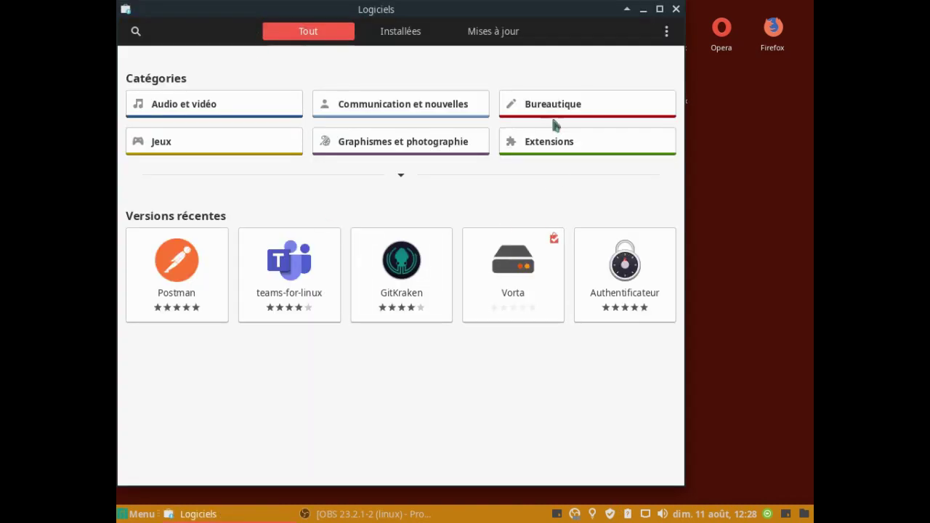
{"action": "left_click", "coordinate": [401, 32]}
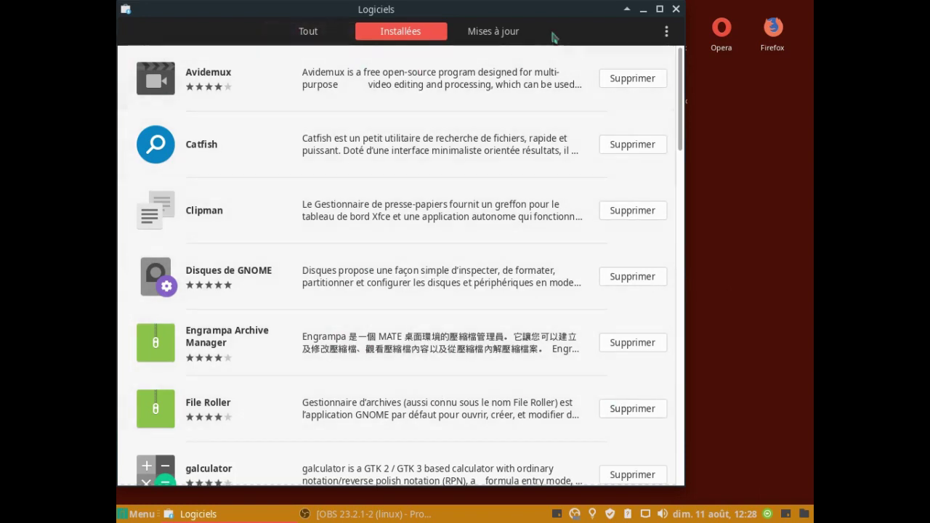
{"action": "left_click", "coordinate": [310, 33]}
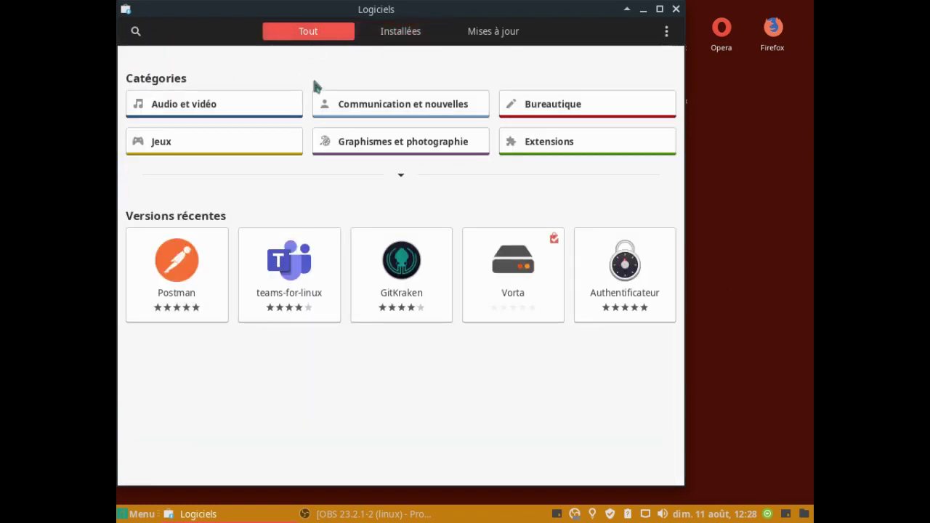
{"action": "left_click", "coordinate": [532, 290]}
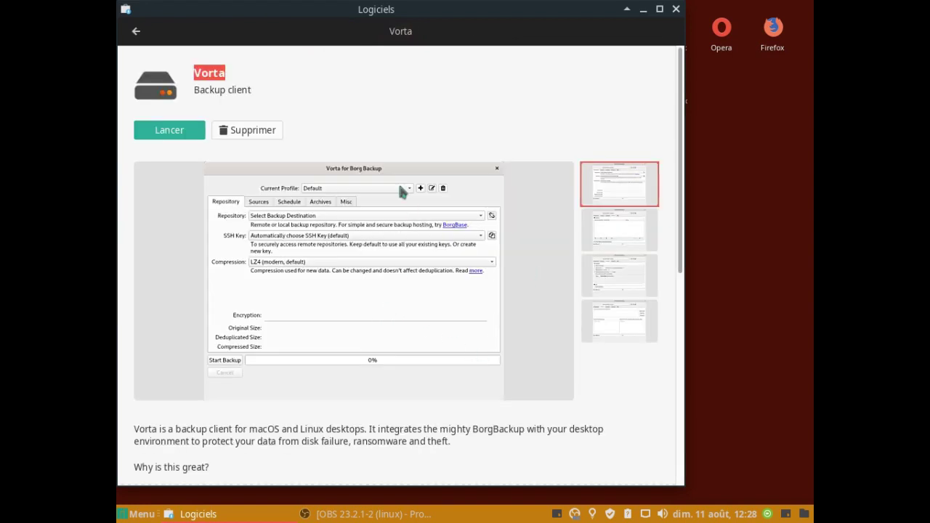
{"action": "left_click", "coordinate": [264, 138]}
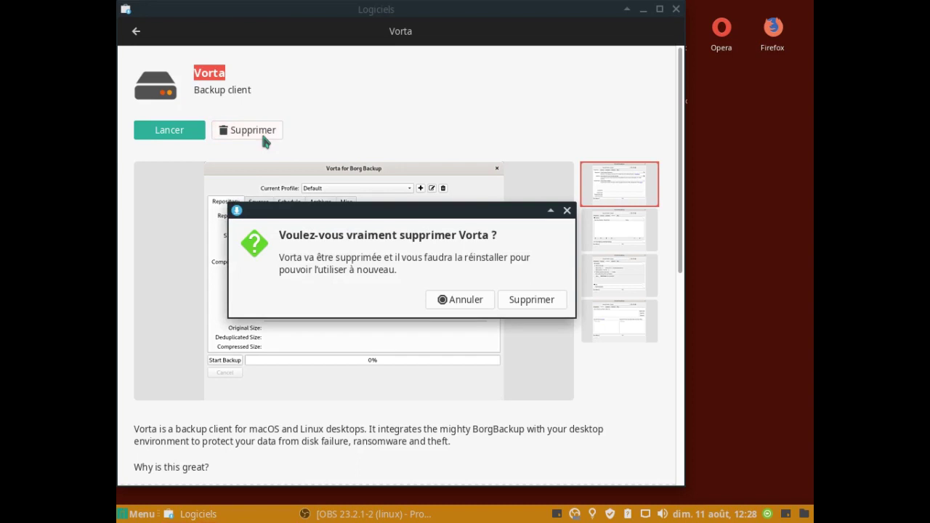
{"action": "left_click", "coordinate": [510, 295]}
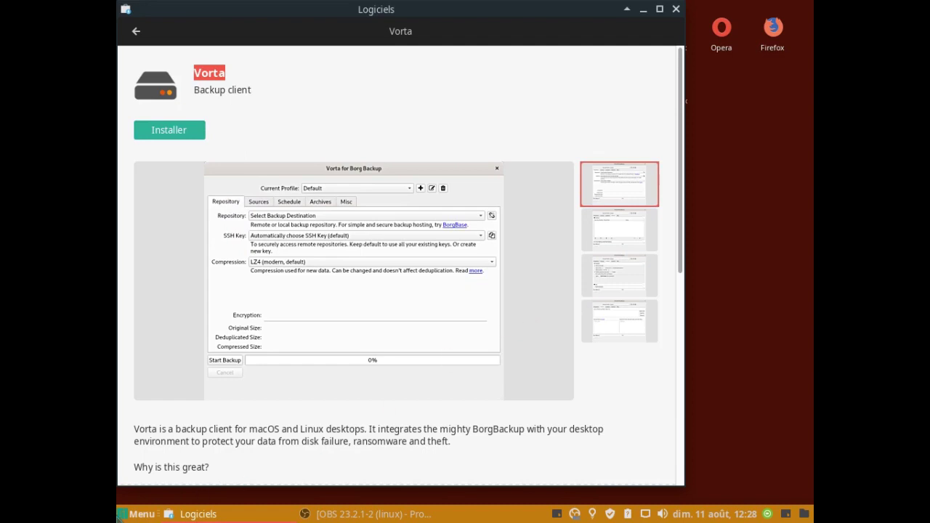
Step: Check the Accessoires applications for a remaining Vorta Borg backup entry and close the software manager
{"action": "left_click", "coordinate": [138, 514]}
{"action": "left_click", "coordinate": [389, 258]}
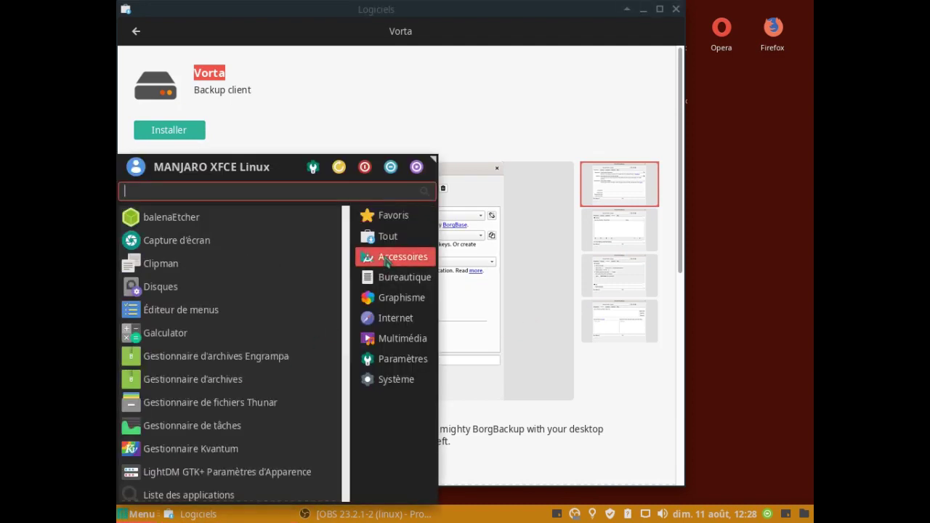
{"action": "scroll", "coordinate": [297, 335], "scroll_direction": "down", "scroll_amount": 5}
{"action": "scroll", "coordinate": [298, 334], "scroll_direction": "up", "scroll_amount": 3}
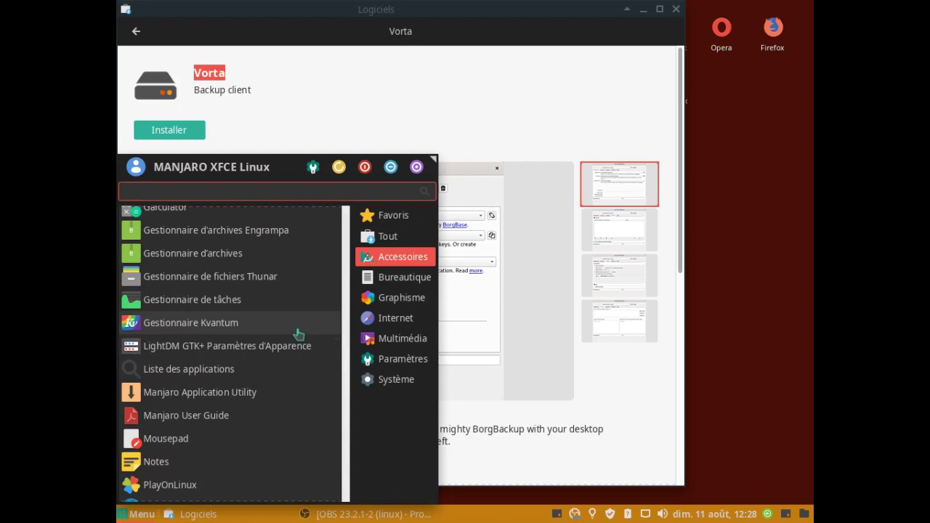
{"action": "scroll", "coordinate": [298, 334], "scroll_direction": "down", "scroll_amount": 3}
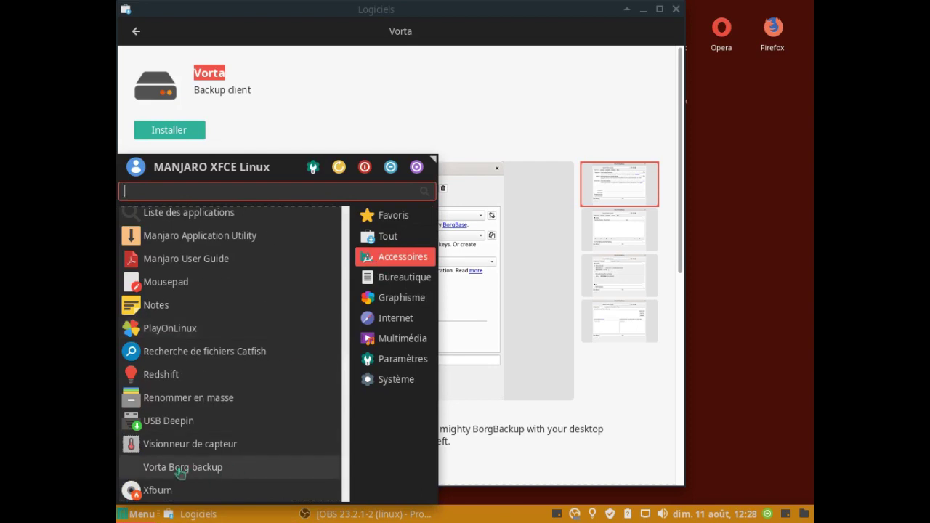
{"action": "key", "text": "Escape"}
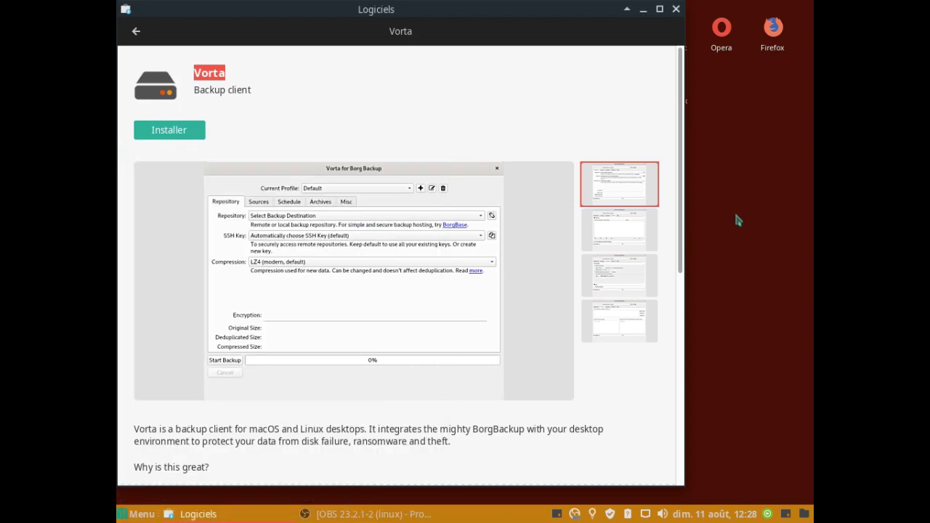
{"action": "left_click", "coordinate": [676, 8]}
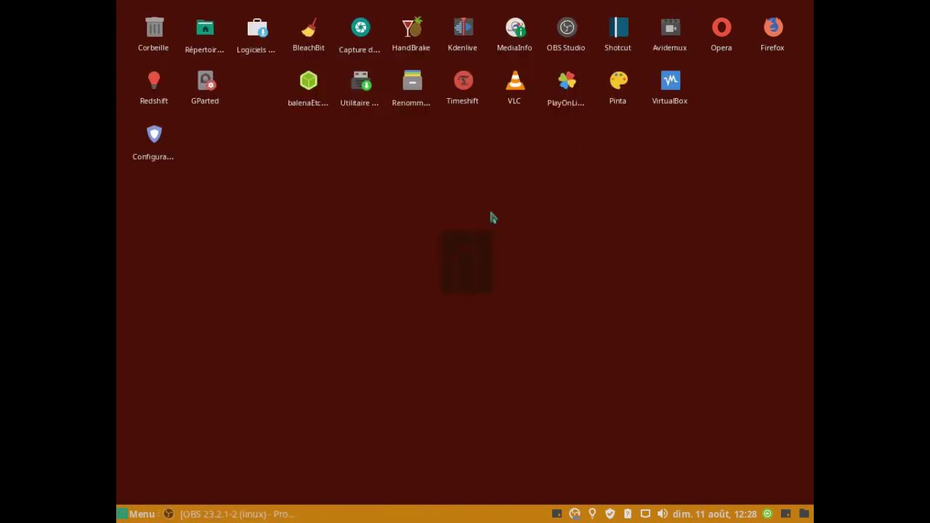
Step: Try to launch Vorta Borg backup from the Accessoires applications
{"action": "left_click", "coordinate": [142, 514]}
{"action": "left_click", "coordinate": [388, 236]}
{"action": "left_click", "coordinate": [403, 257]}
{"action": "scroll", "coordinate": [300, 291], "scroll_direction": "down", "scroll_amount": 3}
{"action": "scroll", "coordinate": [291, 320], "scroll_direction": "down", "scroll_amount": 3}
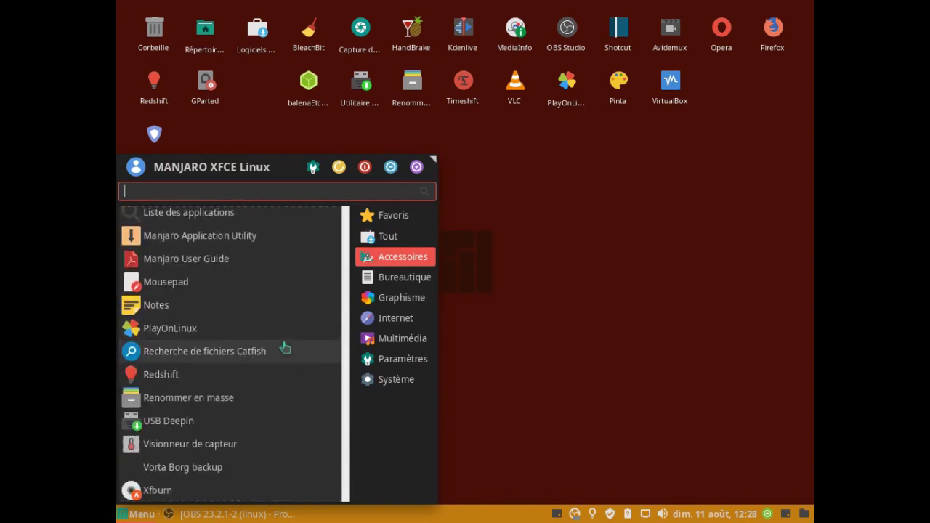
{"action": "left_click", "coordinate": [196, 474]}
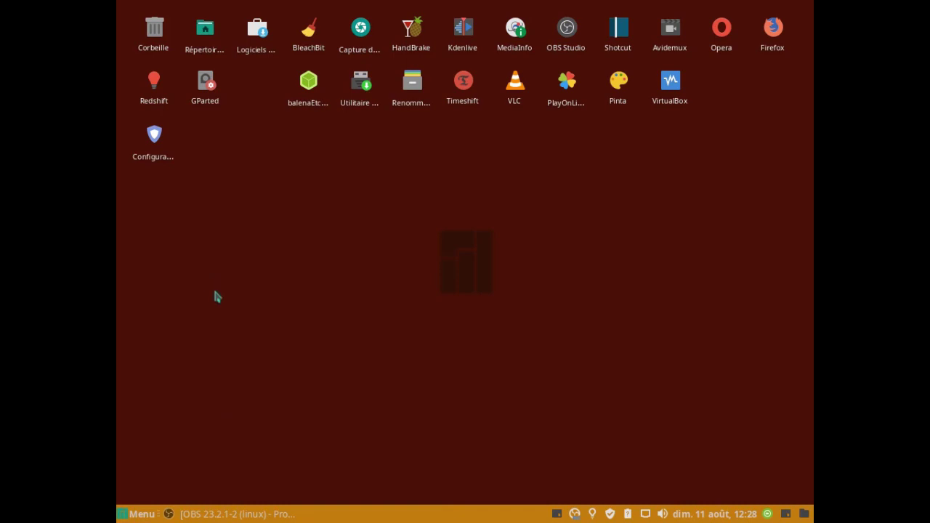
Step: Examine which actions the applications menu offers for the Vorta Borg backup entry, without choosing any
{"action": "left_click", "coordinate": [142, 514]}
{"action": "left_click", "coordinate": [381, 257]}
{"action": "scroll", "coordinate": [277, 334], "scroll_direction": "down", "scroll_amount": 6}
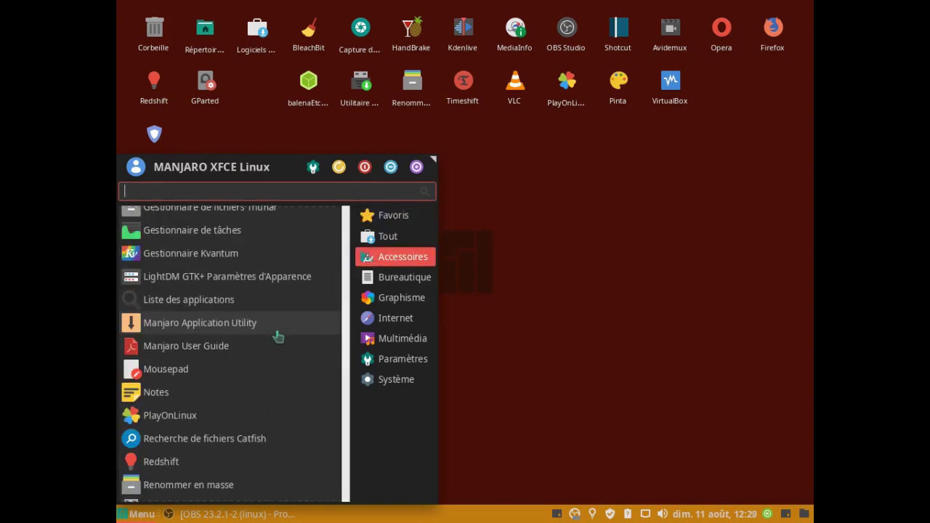
{"action": "right_click", "coordinate": [185, 470]}
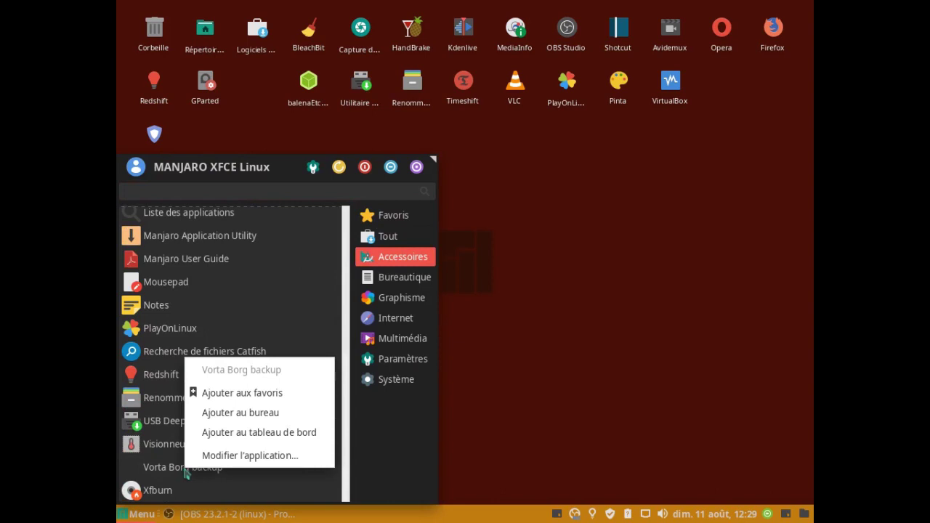
{"action": "left_click", "coordinate": [557, 336]}
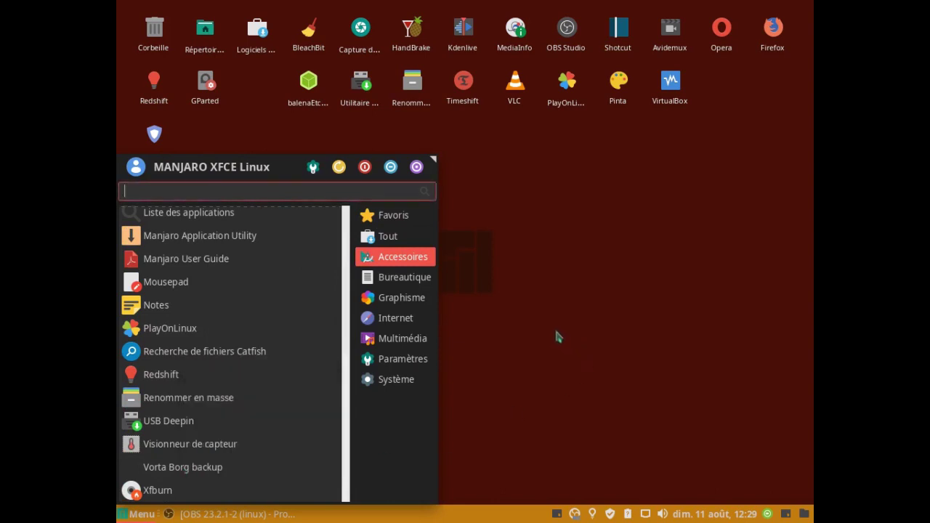
{"action": "left_click", "coordinate": [526, 306]}
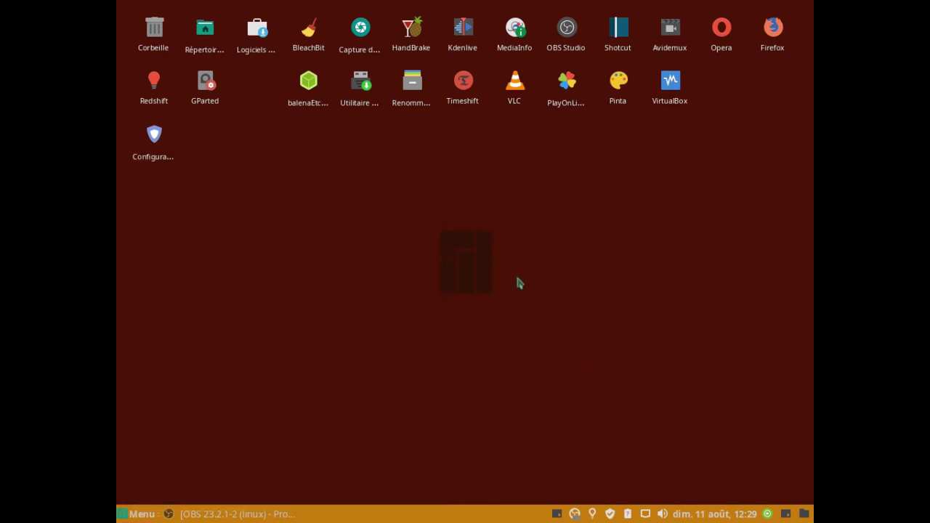
{"action": "left_click", "coordinate": [133, 516]}
{"action": "left_click", "coordinate": [554, 268]}
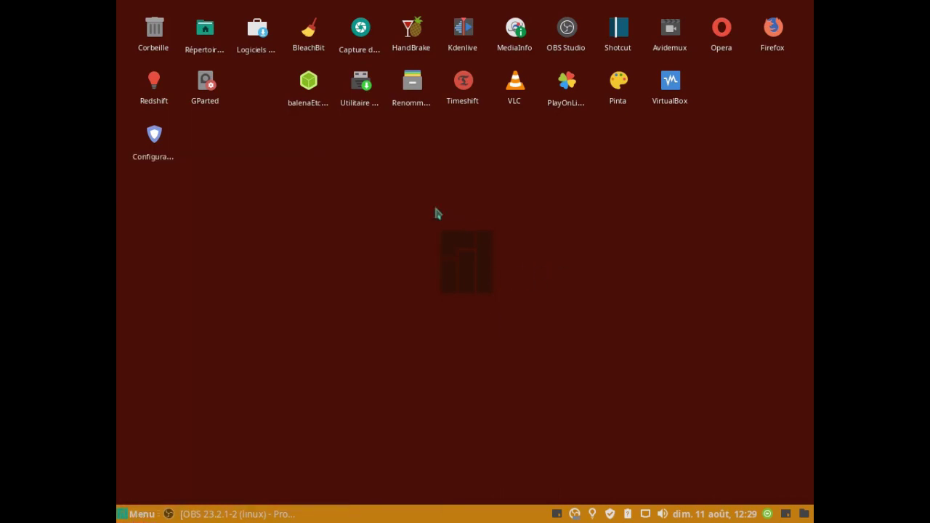
Step: Reopen the Logiciels software manager, check Vorta's installation status on its details page and close it
{"action": "double_click", "coordinate": [265, 50]}
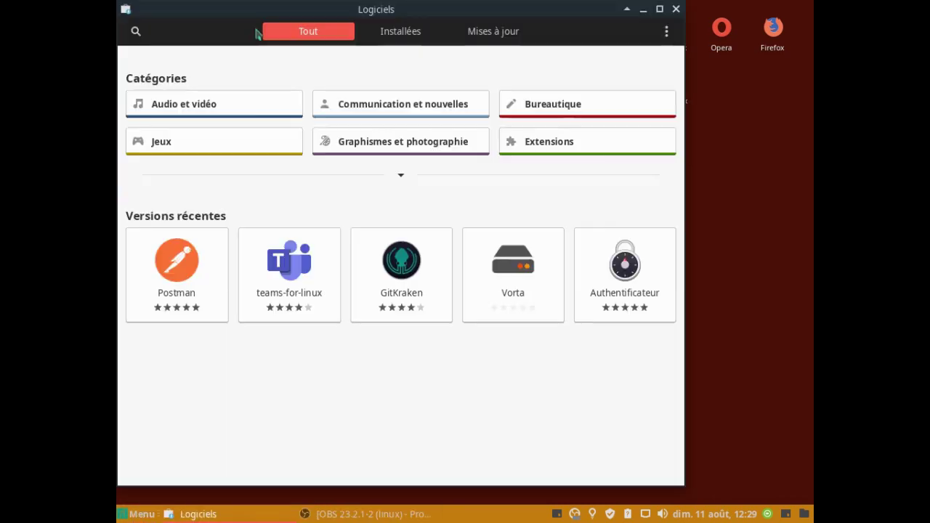
{"action": "left_click", "coordinate": [505, 268]}
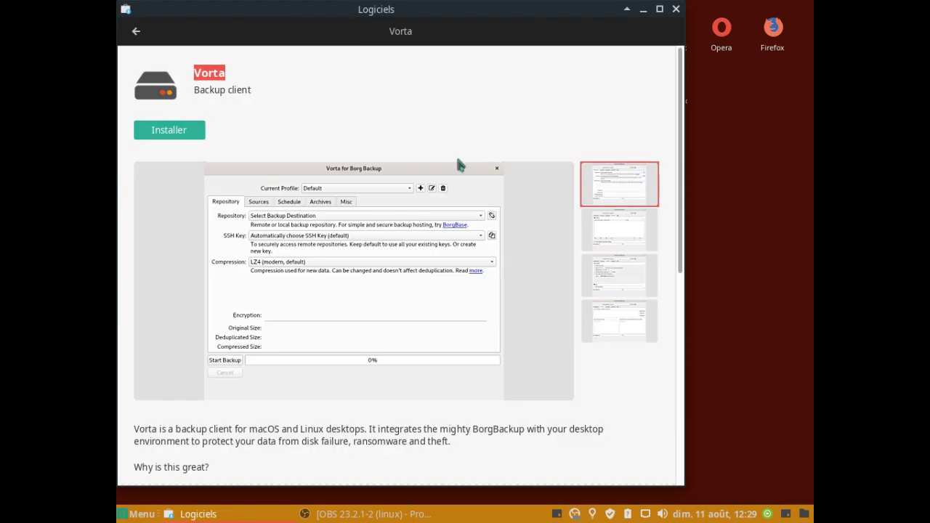
{"action": "left_click", "coordinate": [676, 10]}
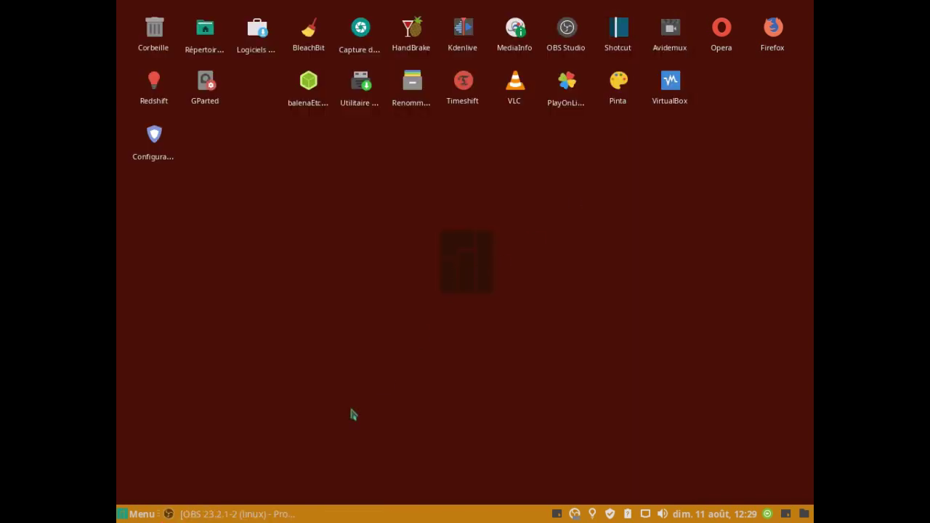
Step: Open the MenuLibre menu editor and look through the Accessoires category for the Vorta Borg backup launcher
{"action": "right_click", "coordinate": [143, 515]}
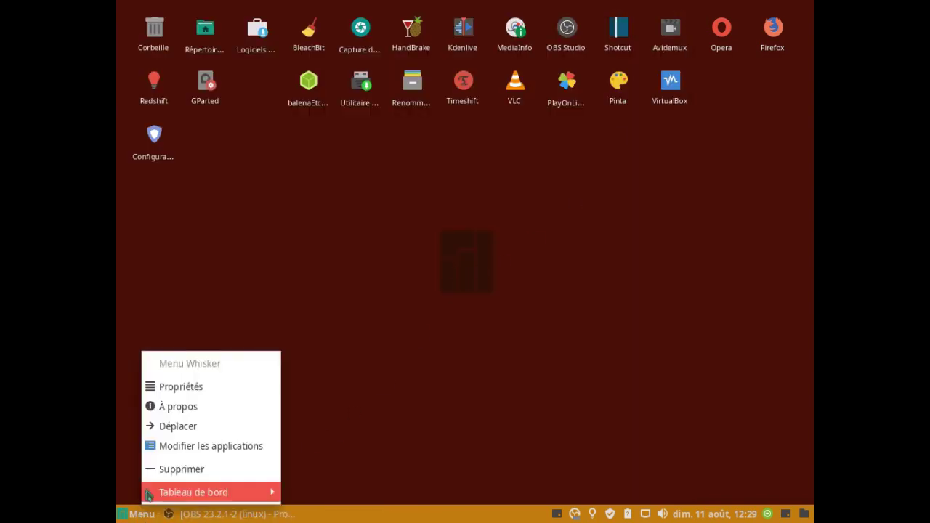
{"action": "left_click", "coordinate": [182, 451]}
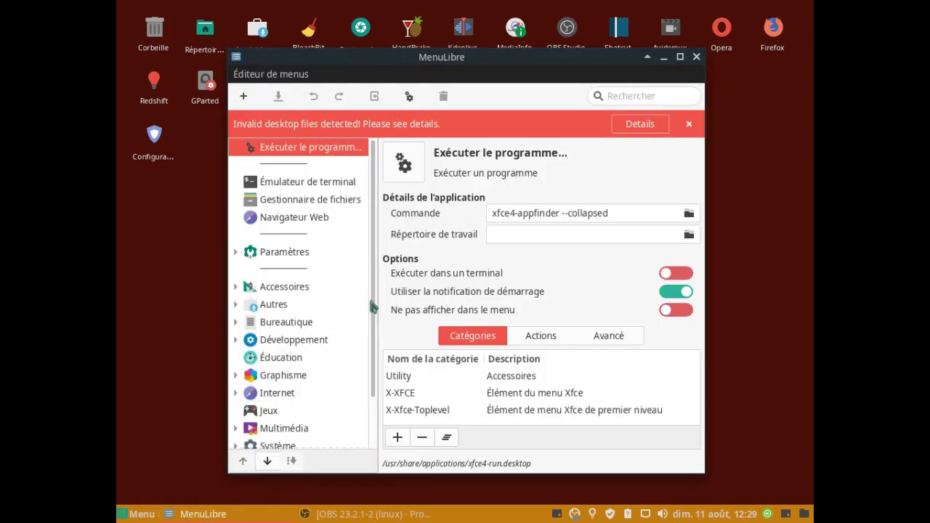
{"action": "left_click", "coordinate": [235, 286]}
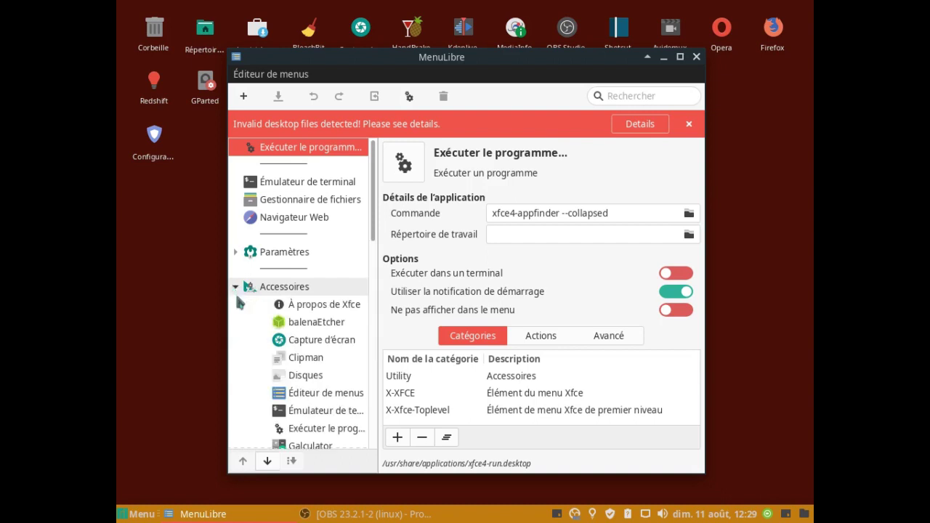
{"action": "scroll", "coordinate": [358, 307], "scroll_direction": "down", "scroll_amount": 1}
{"action": "scroll", "coordinate": [356, 307], "scroll_direction": "down", "scroll_amount": 10}
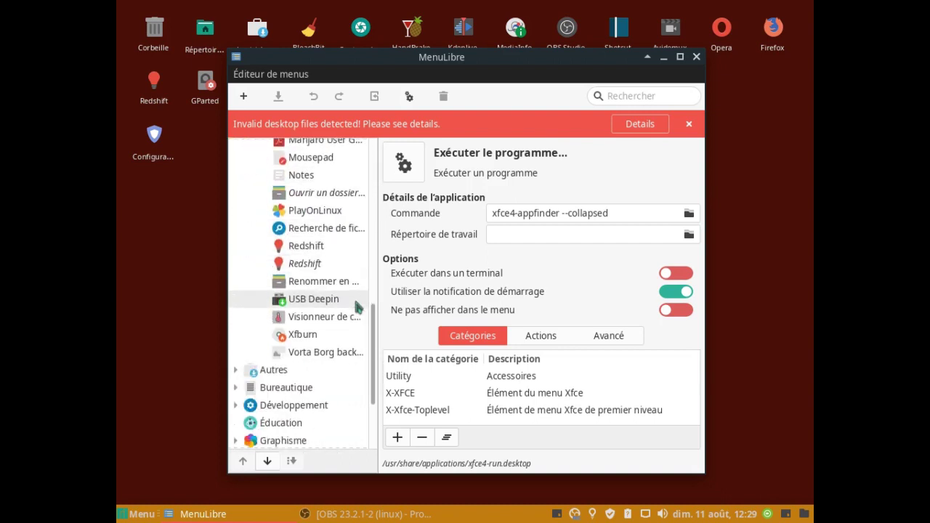
{"action": "scroll", "coordinate": [365, 325], "scroll_direction": "up", "scroll_amount": 2}
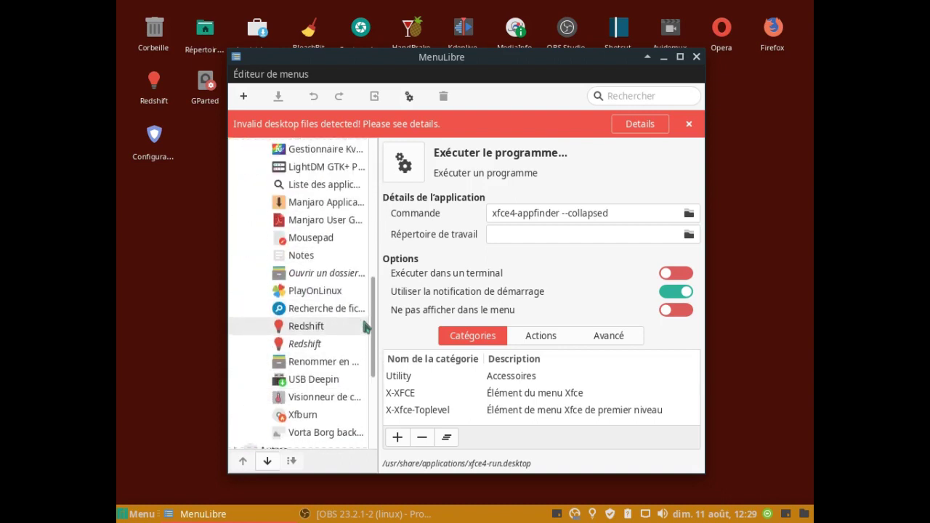
{"action": "scroll", "coordinate": [366, 327], "scroll_direction": "up", "scroll_amount": 10}
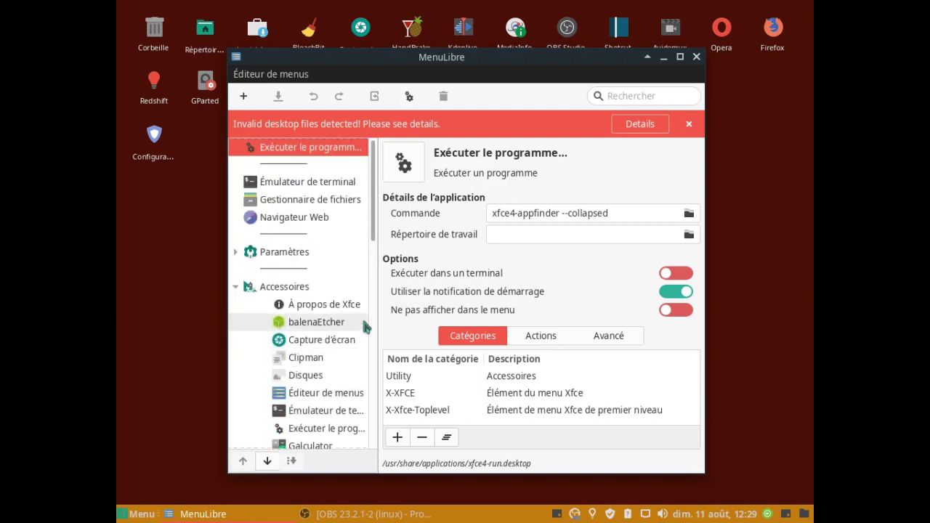
{"action": "left_click", "coordinate": [237, 291]}
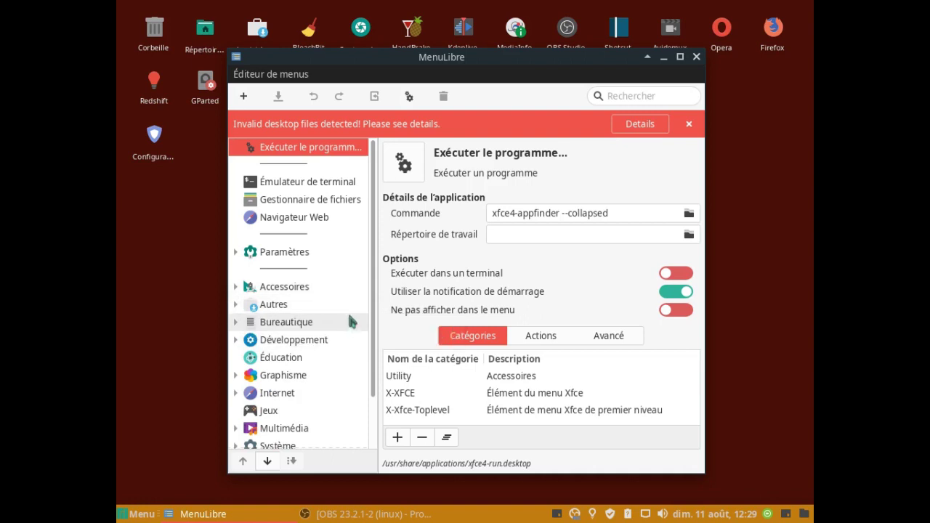
Step: Compare with the applications menu by checking Vorta Borg backup under Accessoires, and return to the menu editor
{"action": "left_click", "coordinate": [139, 514]}
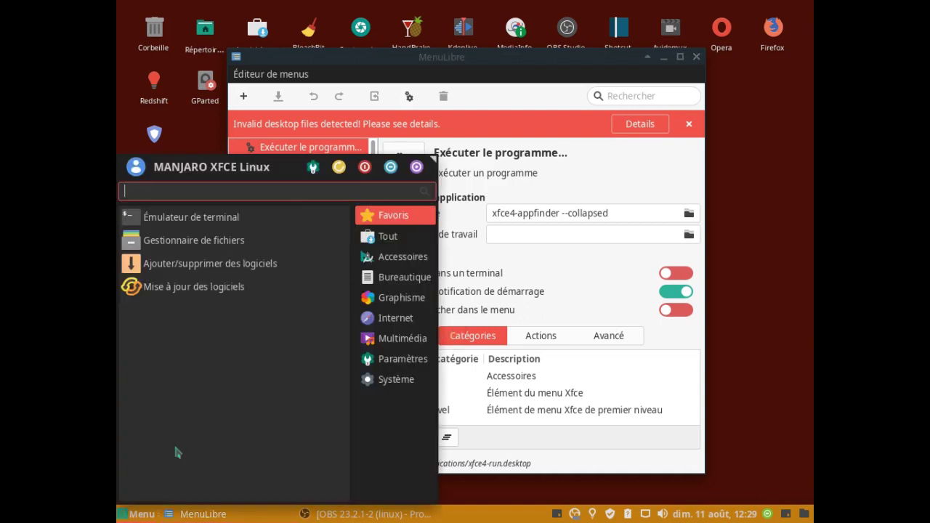
{"action": "left_click", "coordinate": [400, 258]}
{"action": "scroll", "coordinate": [305, 269], "scroll_direction": "down", "scroll_amount": 5}
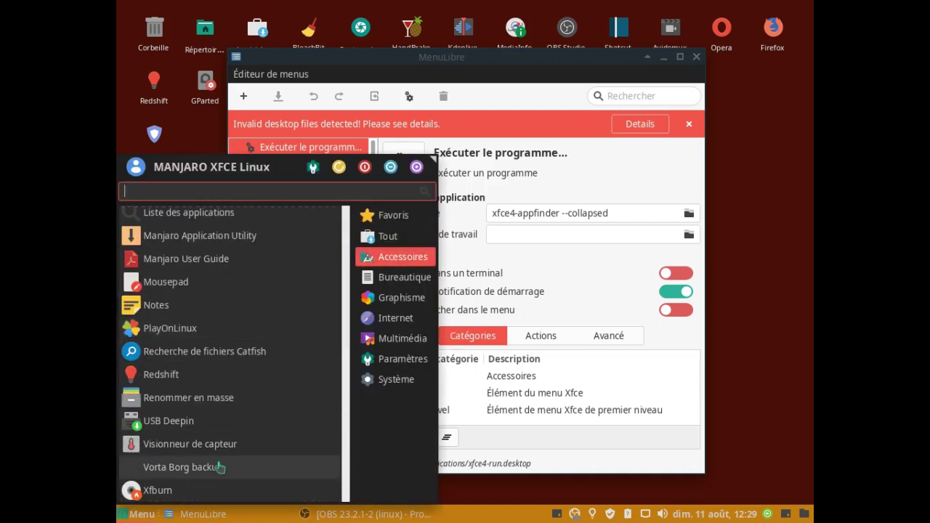
{"action": "left_click", "coordinate": [752, 263]}
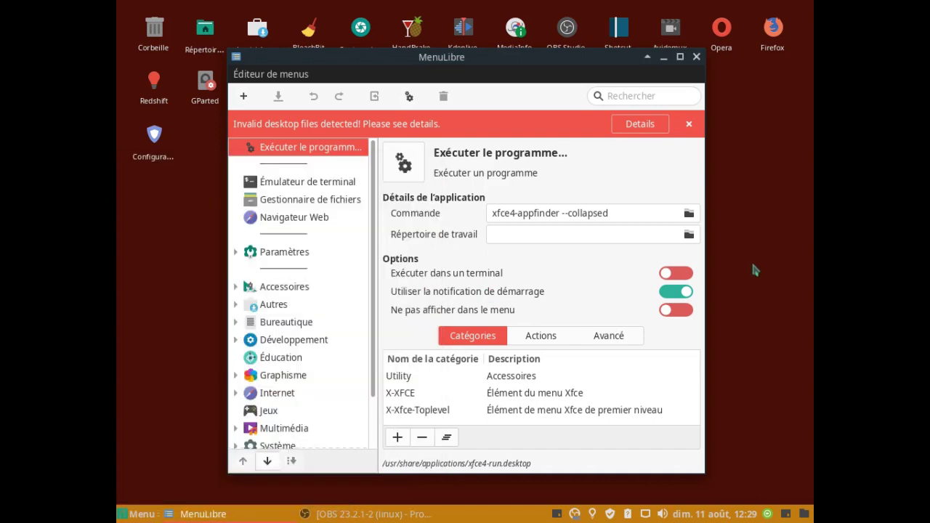
Step: Delete the Vorta Borg backup launcher from the Accessoires category, confirm the removal and close the menu editor
{"action": "left_click", "coordinate": [237, 287]}
{"action": "scroll", "coordinate": [345, 311], "scroll_direction": "down", "scroll_amount": 1}
{"action": "scroll", "coordinate": [345, 311], "scroll_direction": "down", "scroll_amount": 8}
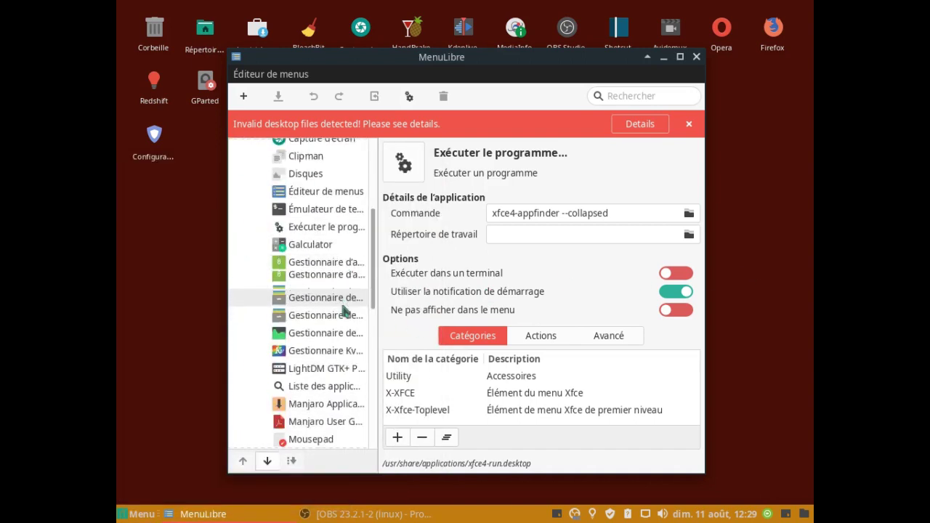
{"action": "scroll", "coordinate": [346, 311], "scroll_direction": "down", "scroll_amount": 2}
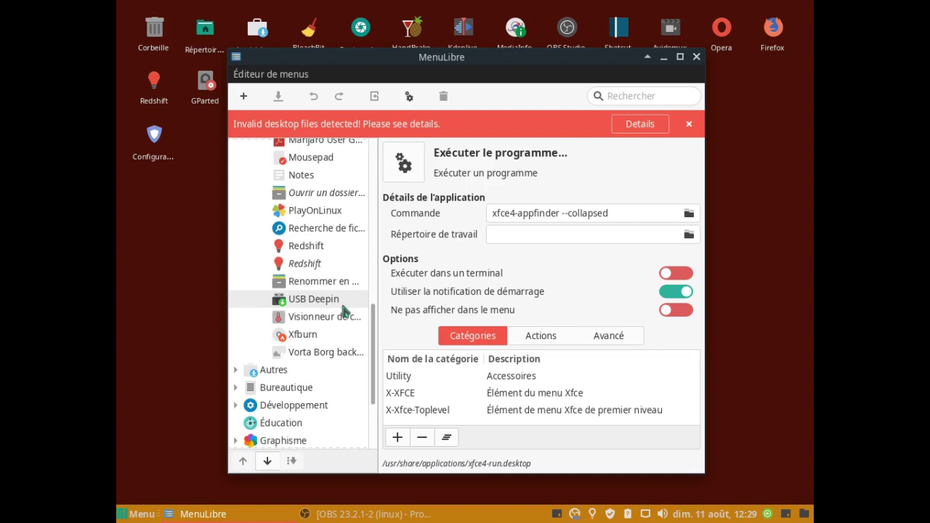
{"action": "left_click", "coordinate": [312, 356]}
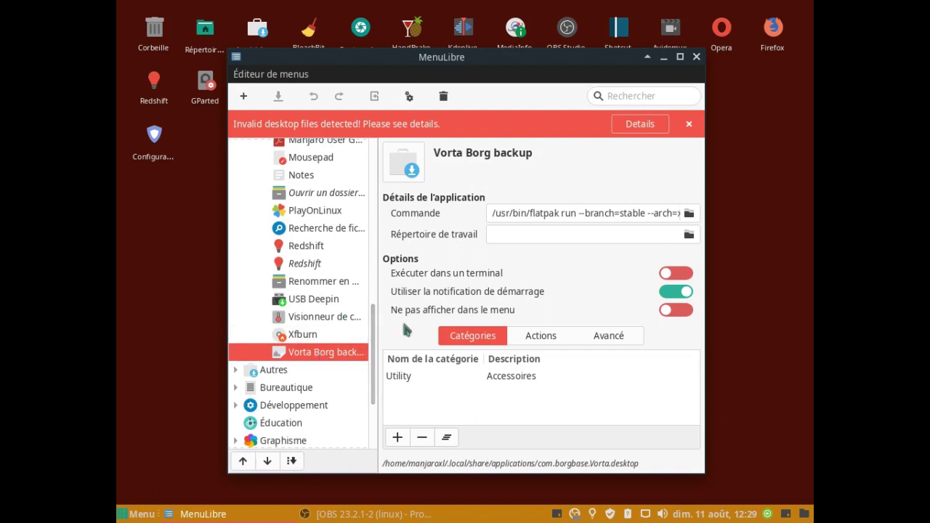
{"action": "left_click", "coordinate": [444, 98]}
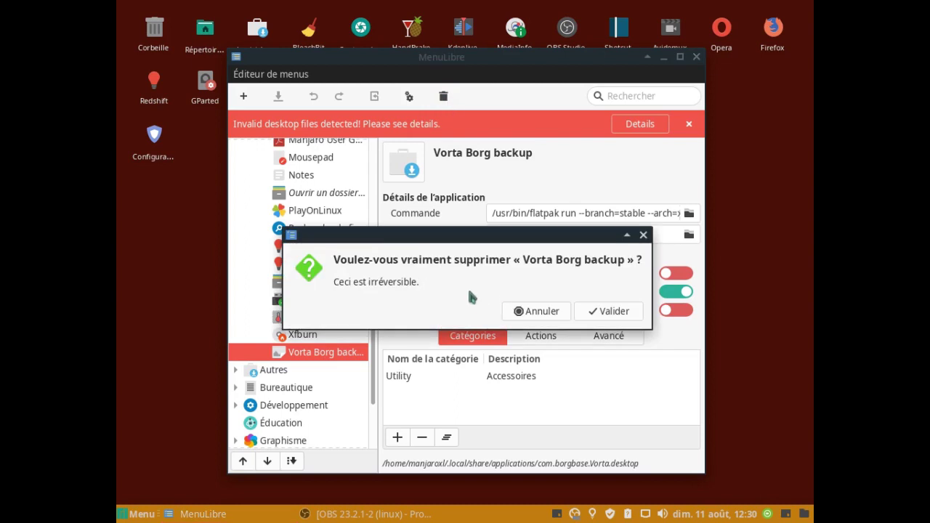
{"action": "left_click", "coordinate": [593, 314]}
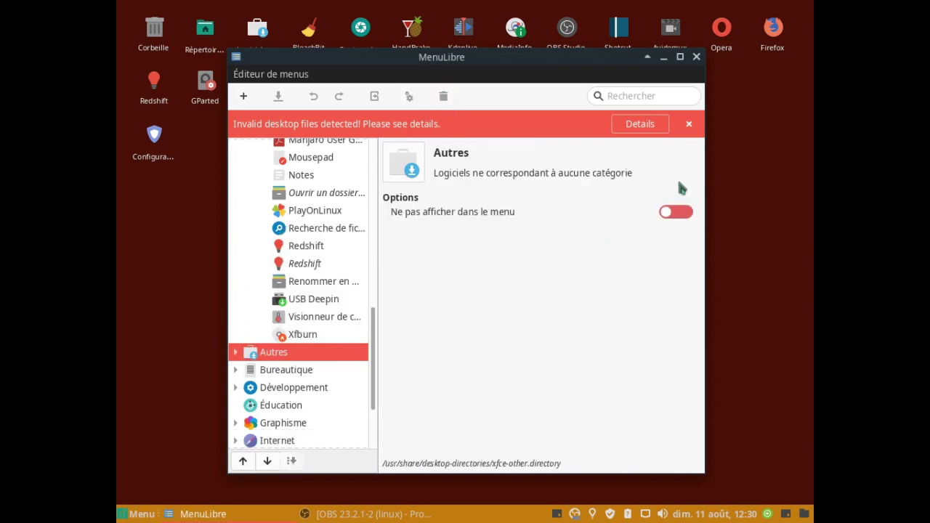
{"action": "left_click", "coordinate": [696, 57]}
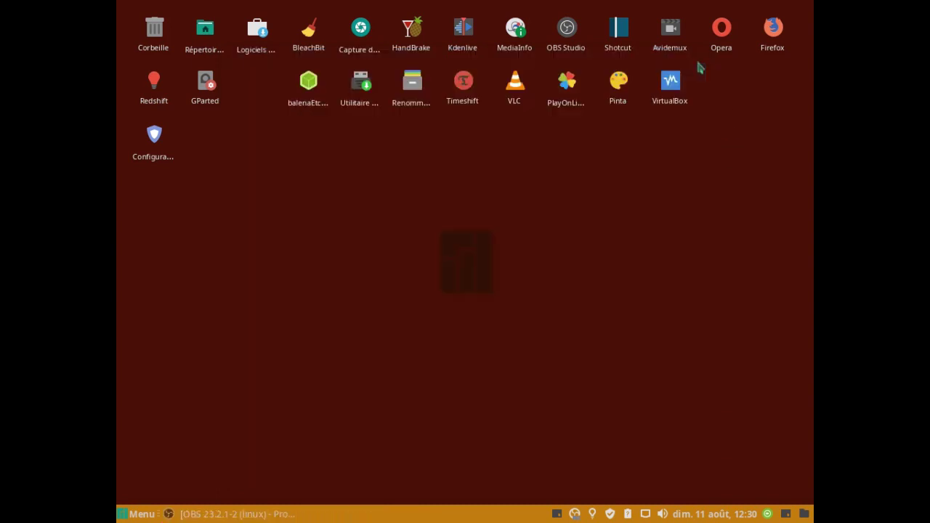
Step: Check the Accessoires category of the applications menu for the Vorta Borg backup entry and close the menu
{"action": "left_click", "coordinate": [142, 514]}
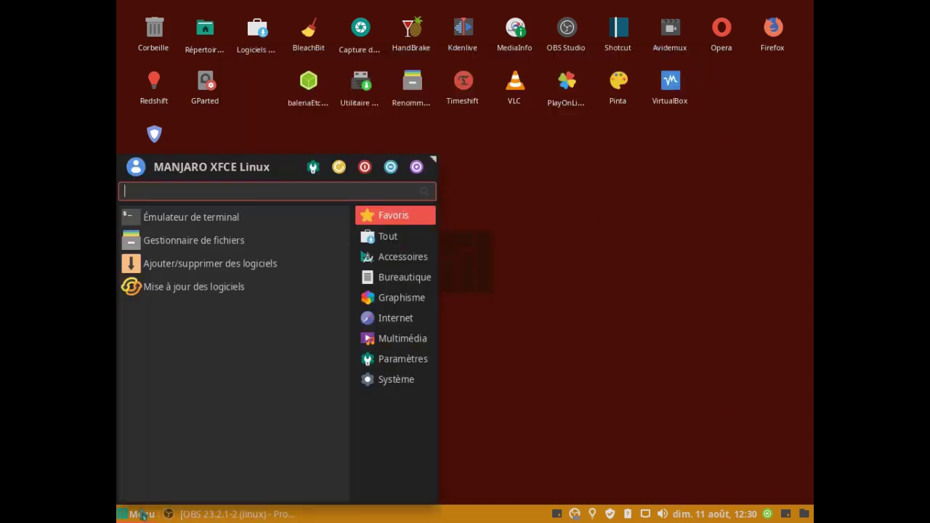
{"action": "left_click", "coordinate": [394, 258]}
{"action": "scroll", "coordinate": [300, 306], "scroll_direction": "down", "scroll_amount": 5}
{"action": "scroll", "coordinate": [300, 306], "scroll_direction": "down", "scroll_amount": 3}
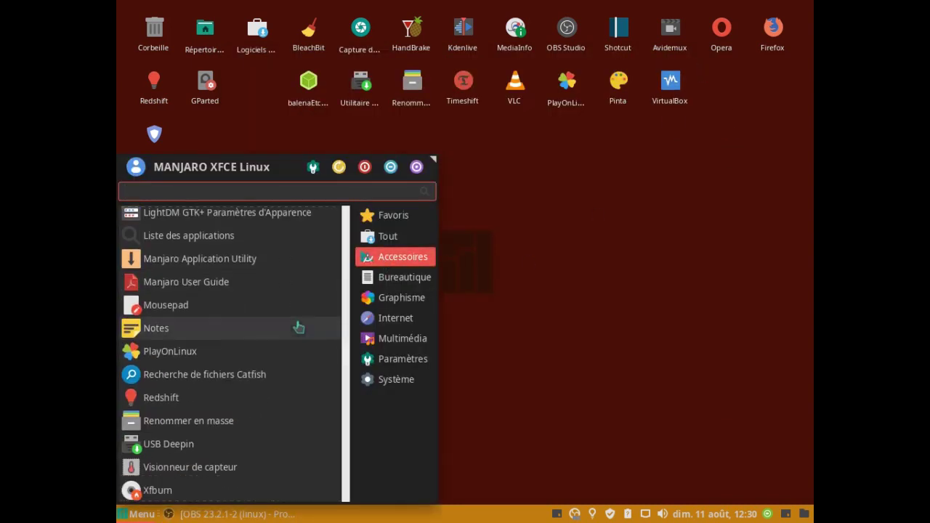
{"action": "left_click", "coordinate": [486, 332]}
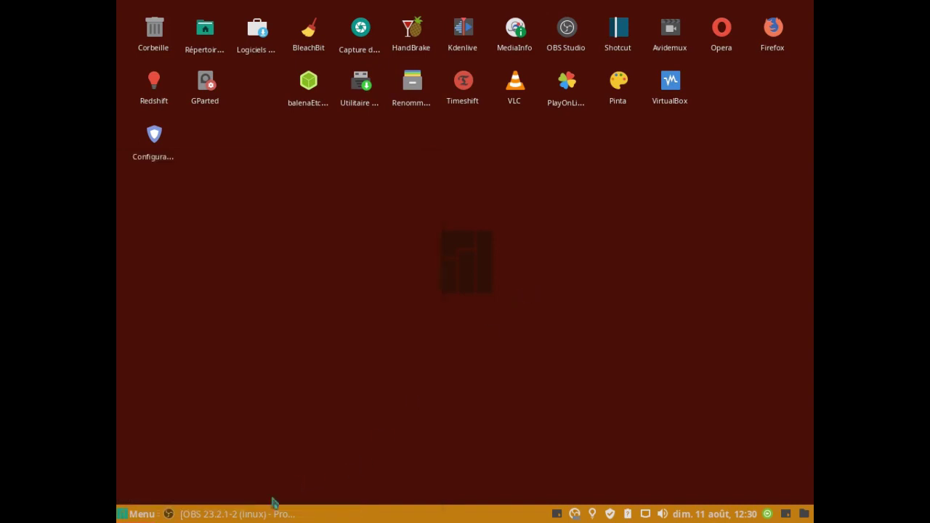
Step: Open the Logiciels software manager, install Vorta again from its details page and launch it
{"action": "left_click", "coordinate": [255, 45]}
{"action": "double_click", "coordinate": [256, 45]}
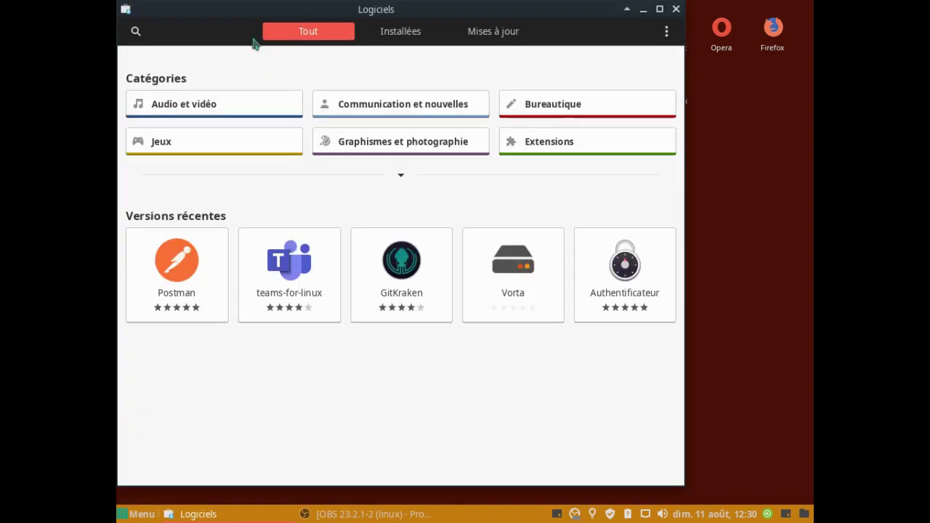
{"action": "left_click", "coordinate": [528, 251]}
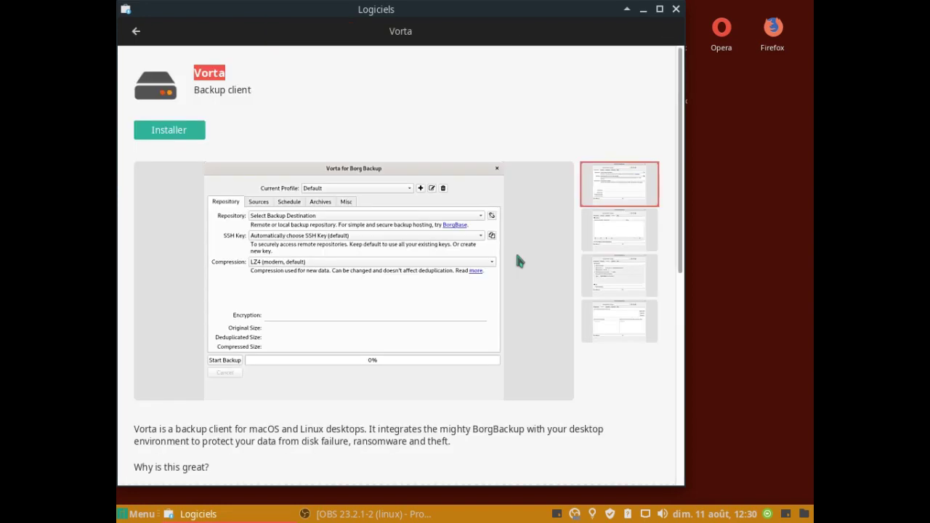
{"action": "left_click", "coordinate": [183, 131]}
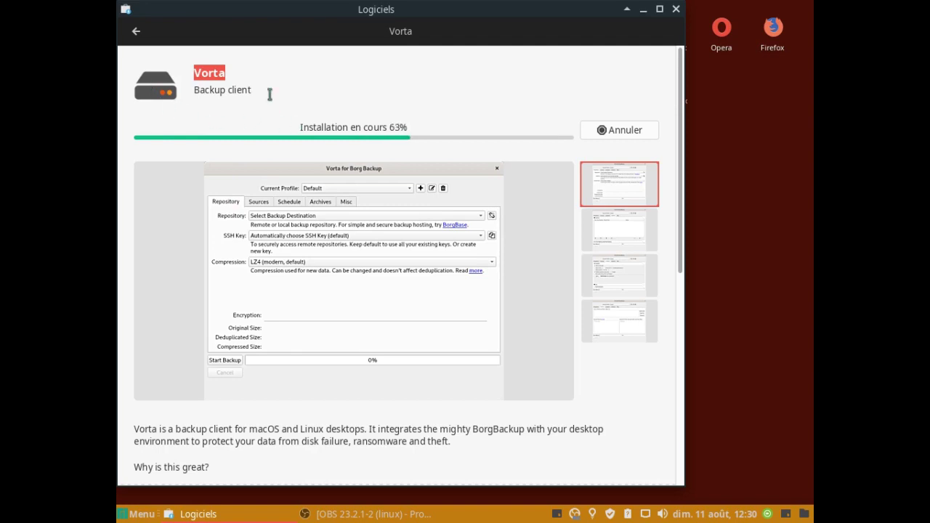
{"action": "left_click", "coordinate": [227, 76]}
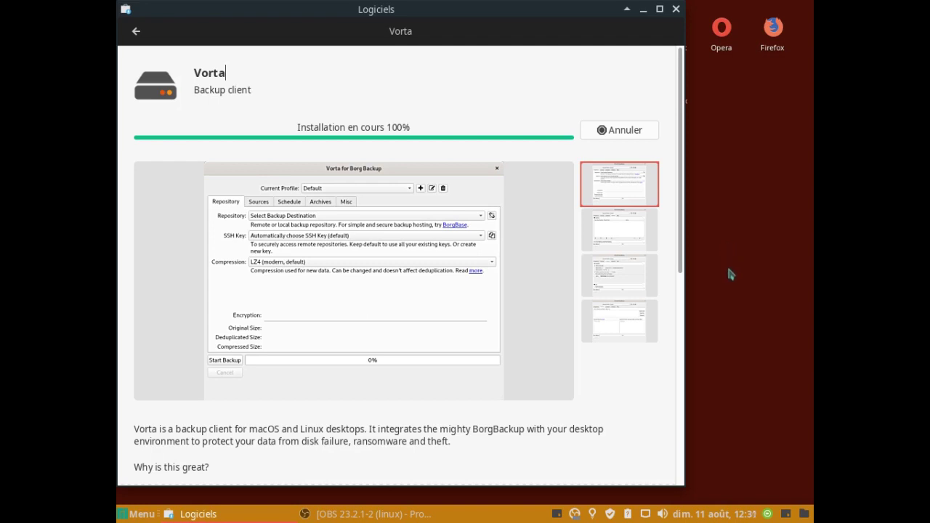
{"action": "left_click_drag", "start_coordinate": [685, 269], "coordinate": [683, 421]}
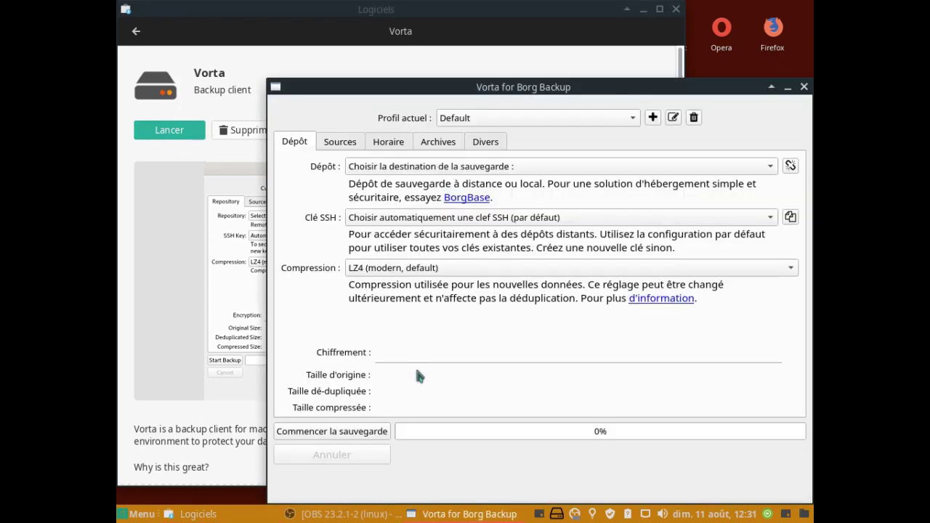
Step: Close Logiciels, move the Vorta for Borg Backup window to the top of the desktop and enlarge it in both directions
{"action": "left_click", "coordinate": [676, 9]}
{"action": "left_click_drag", "start_coordinate": [695, 86], "coordinate": [580, 9]}
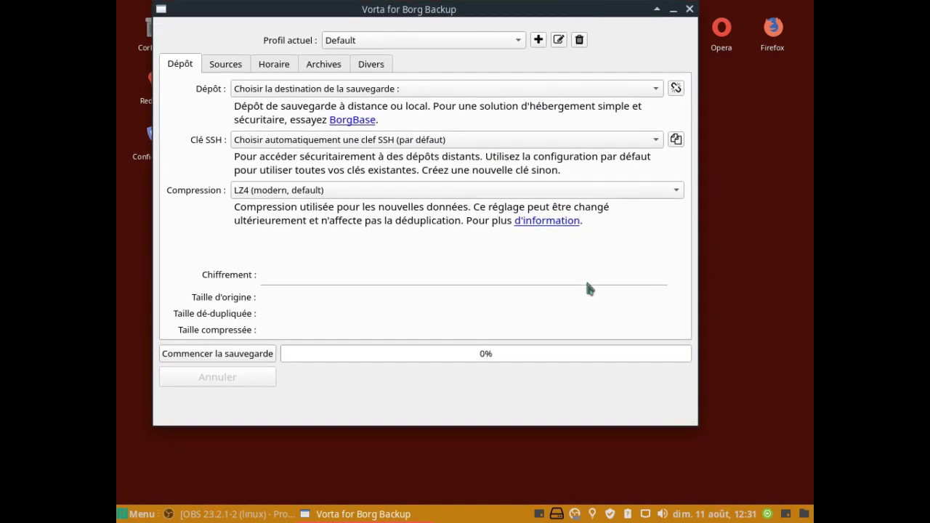
{"action": "left_click_drag", "start_coordinate": [689, 420], "coordinate": [690, 479]}
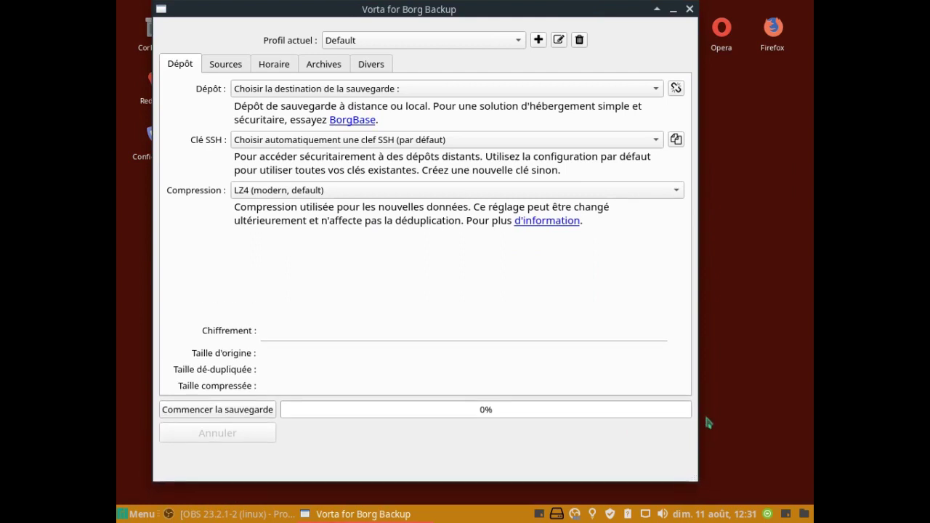
{"action": "left_click_drag", "start_coordinate": [693, 393], "coordinate": [728, 393]}
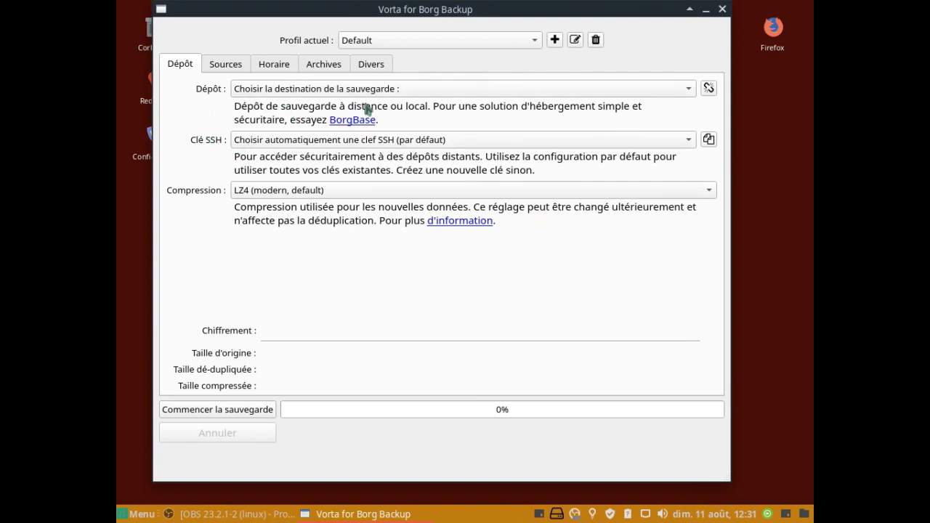
Step: Skim Vorta's Horaire, Sources, Dépôt, Archives and Divers pages, and return to the Dépôt settings
{"action": "left_click", "coordinate": [277, 70]}
{"action": "left_click", "coordinate": [232, 69]}
{"action": "left_click", "coordinate": [187, 69]}
{"action": "left_click", "coordinate": [317, 71]}
{"action": "left_click", "coordinate": [365, 72]}
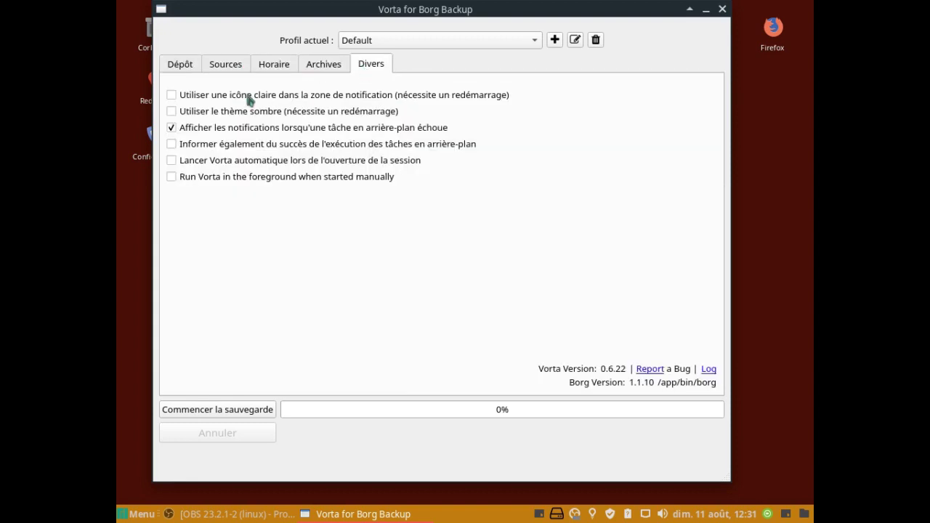
{"action": "left_click", "coordinate": [191, 71]}
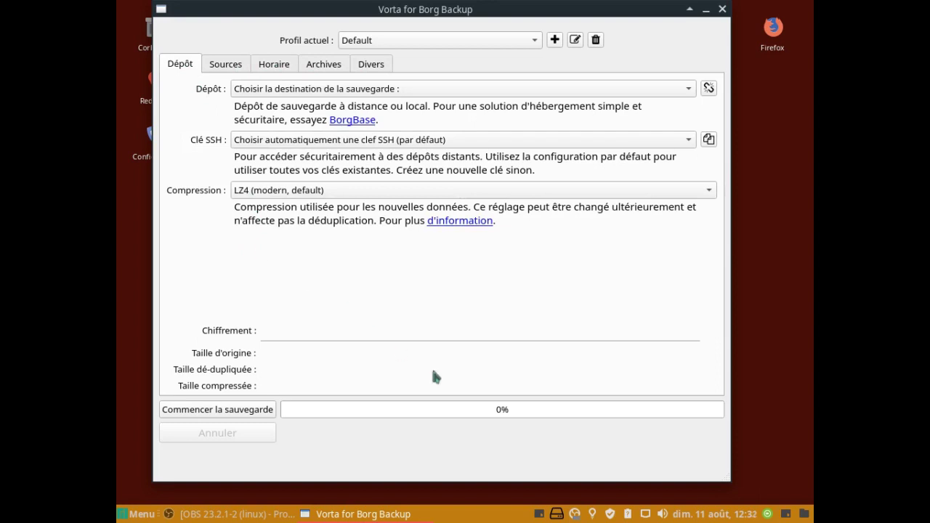
Step: Make the Vorta window taller, review its Sources, Horaire, Archives and Divers settings in turn, and close it
{"action": "left_click_drag", "start_coordinate": [720, 477], "coordinate": [720, 498]}
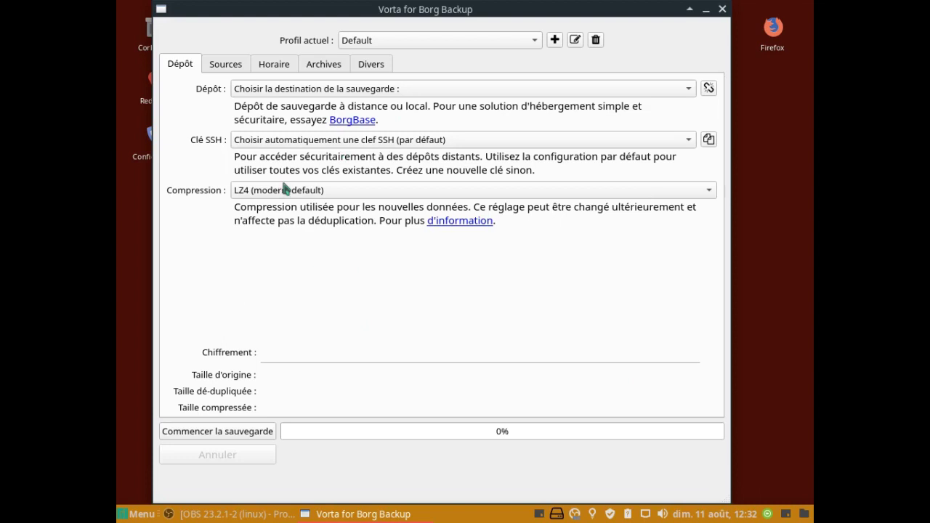
{"action": "left_click", "coordinate": [227, 69]}
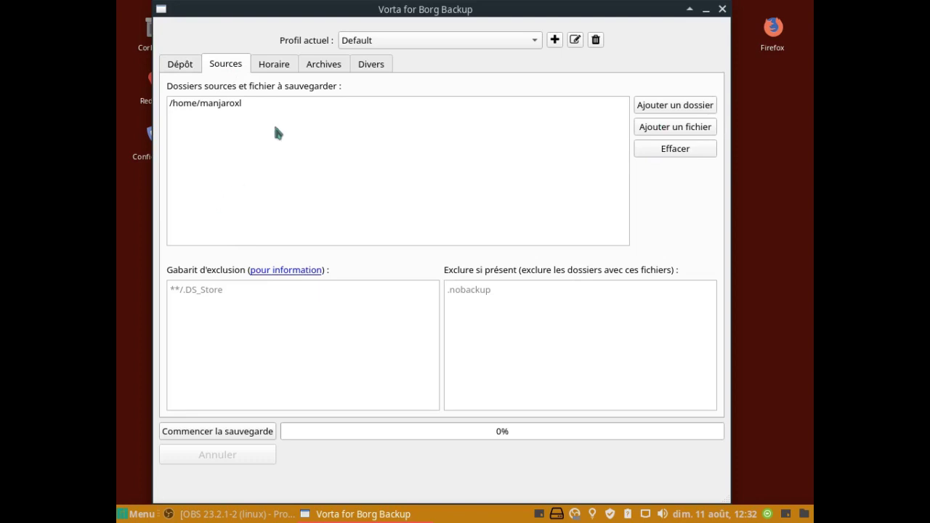
{"action": "left_click", "coordinate": [277, 65]}
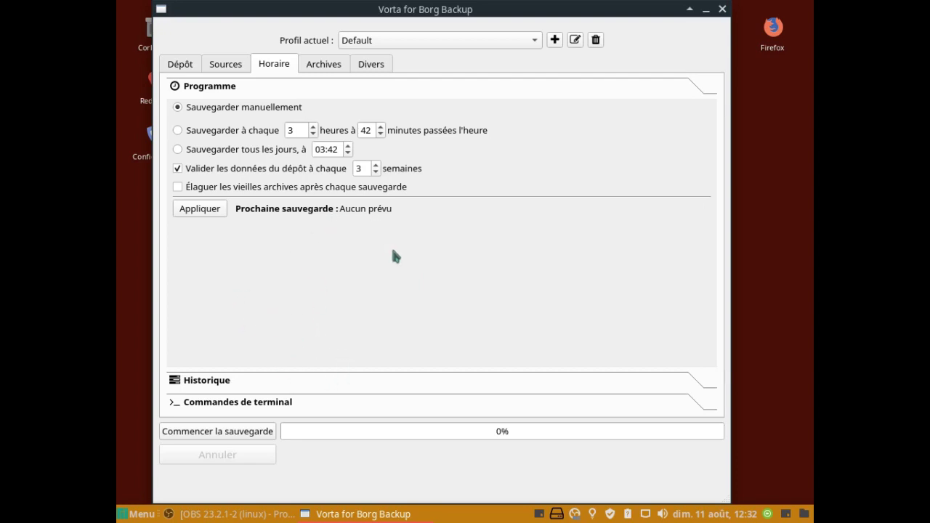
{"action": "left_click", "coordinate": [317, 64]}
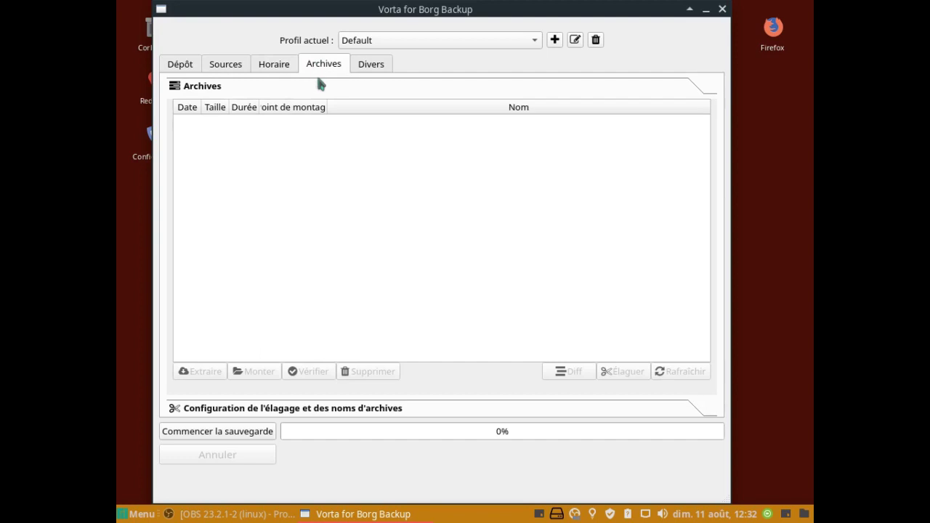
{"action": "left_click", "coordinate": [368, 68]}
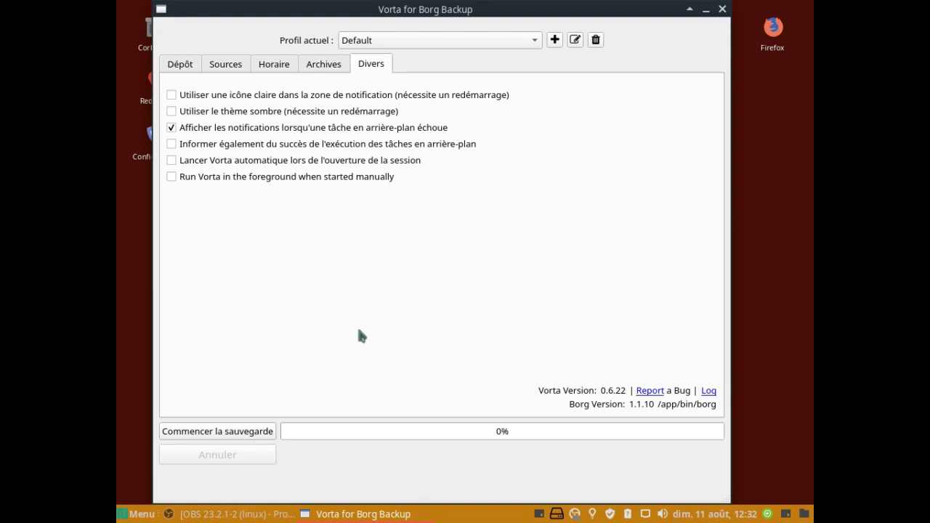
{"action": "mouse_move", "coordinate": [544, 15]}
{"action": "left_mouse_down"}
{"action": "mouse_move", "coordinate": [553, 14]}
{"action": "mouse_move", "coordinate": [542, 14]}
{"action": "left_mouse_up"}
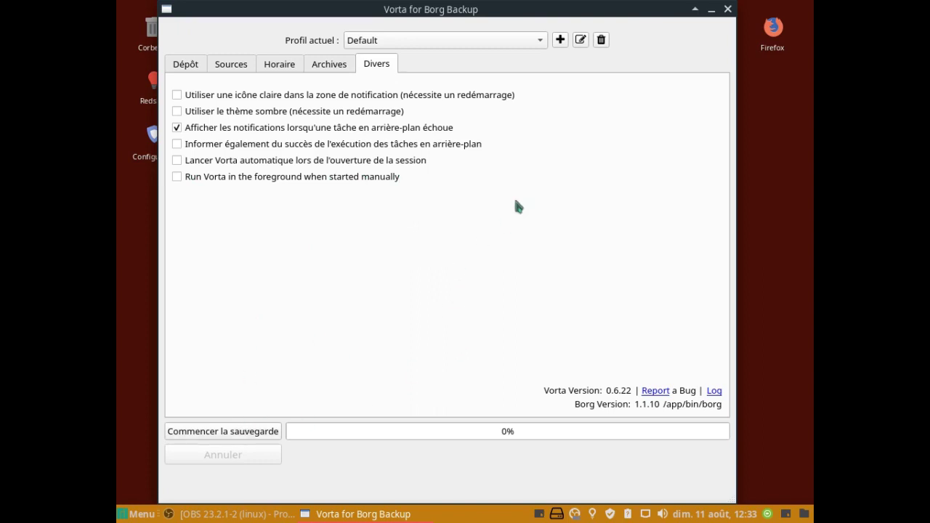
{"action": "left_click", "coordinate": [728, 9]}
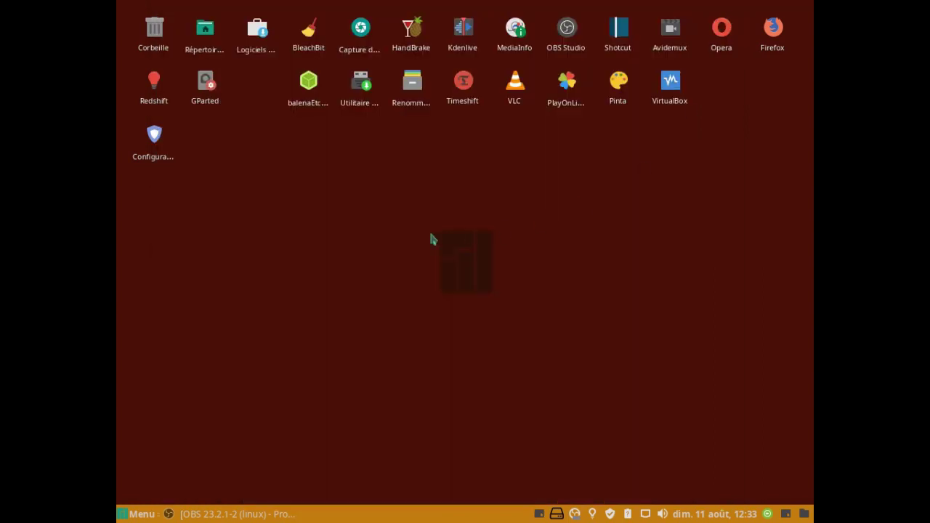